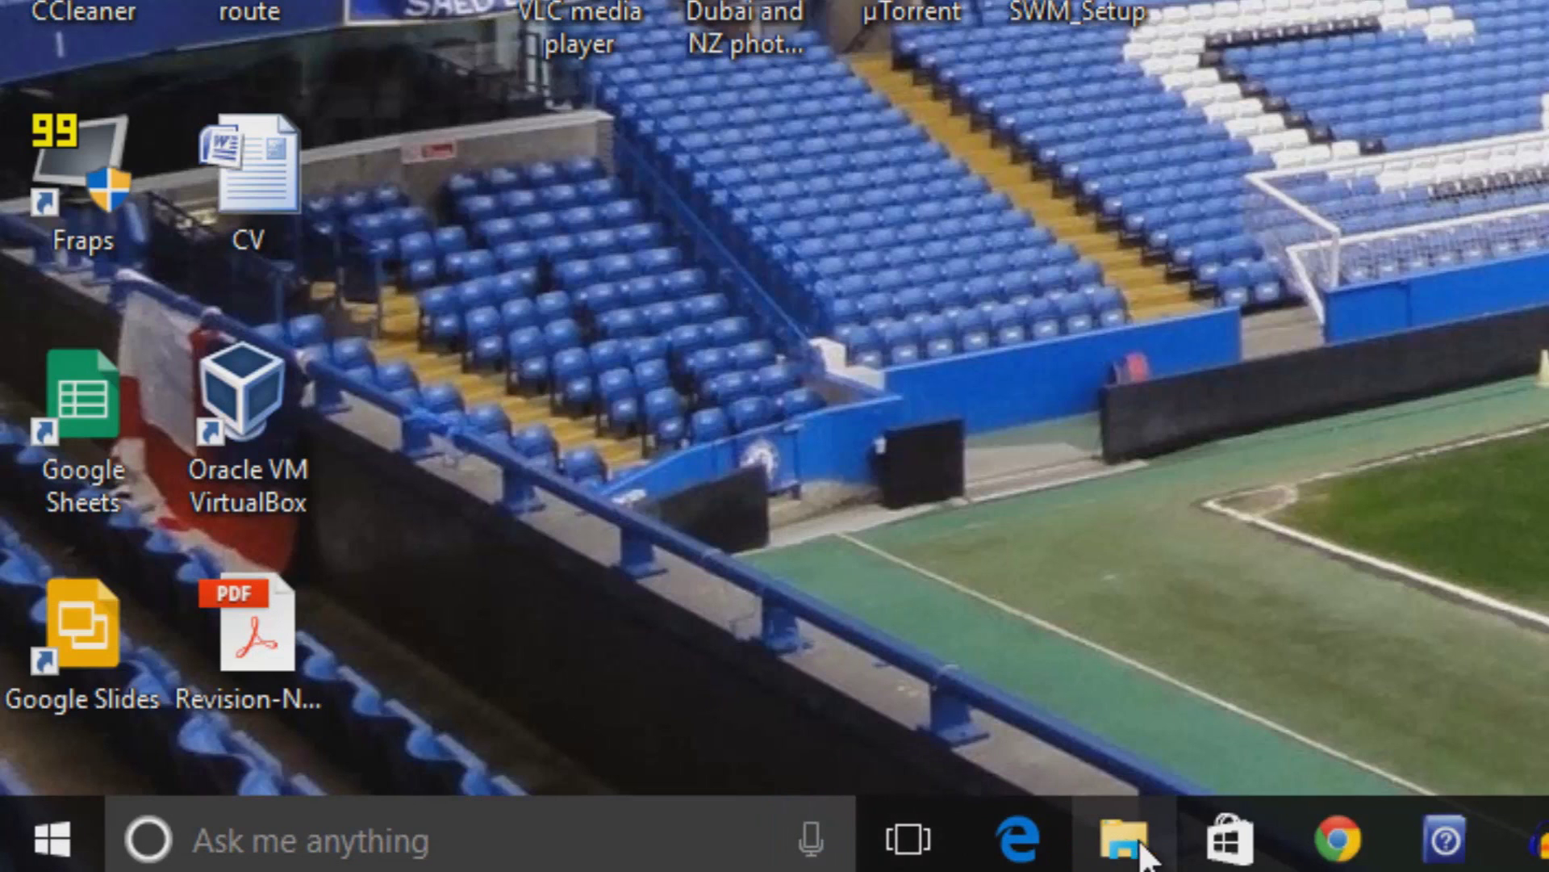
- Preview the taskbar apps' windows, reveal the hidden tray icons, and open the Action Center
{"action": "mouse_move", "coordinate": [1305, 827]}
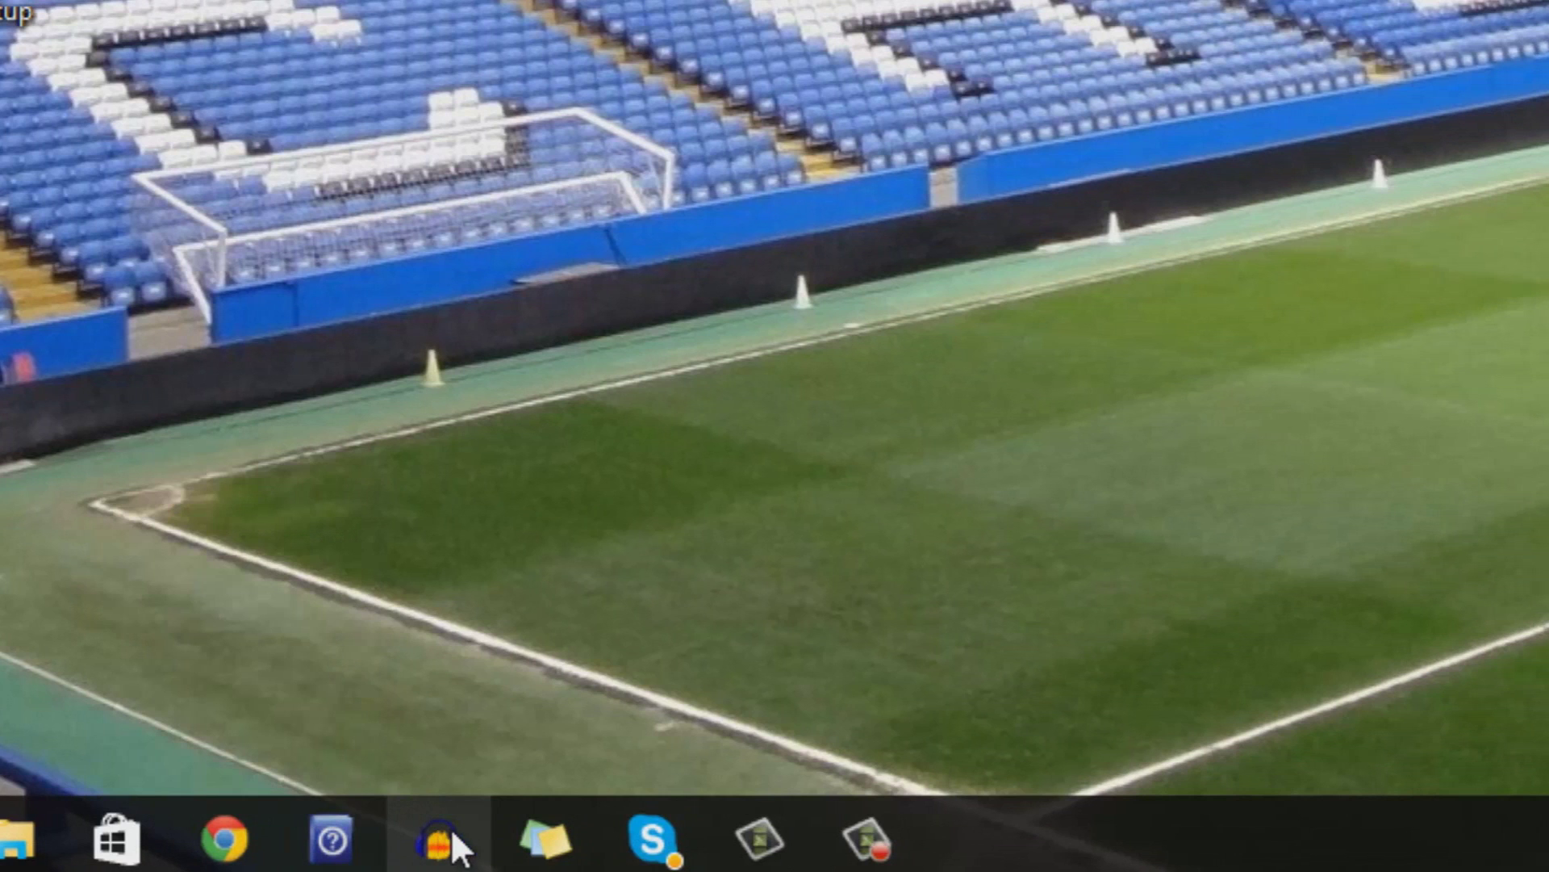
{"action": "mouse_move", "coordinate": [548, 839]}
{"action": "mouse_move", "coordinate": [650, 837]}
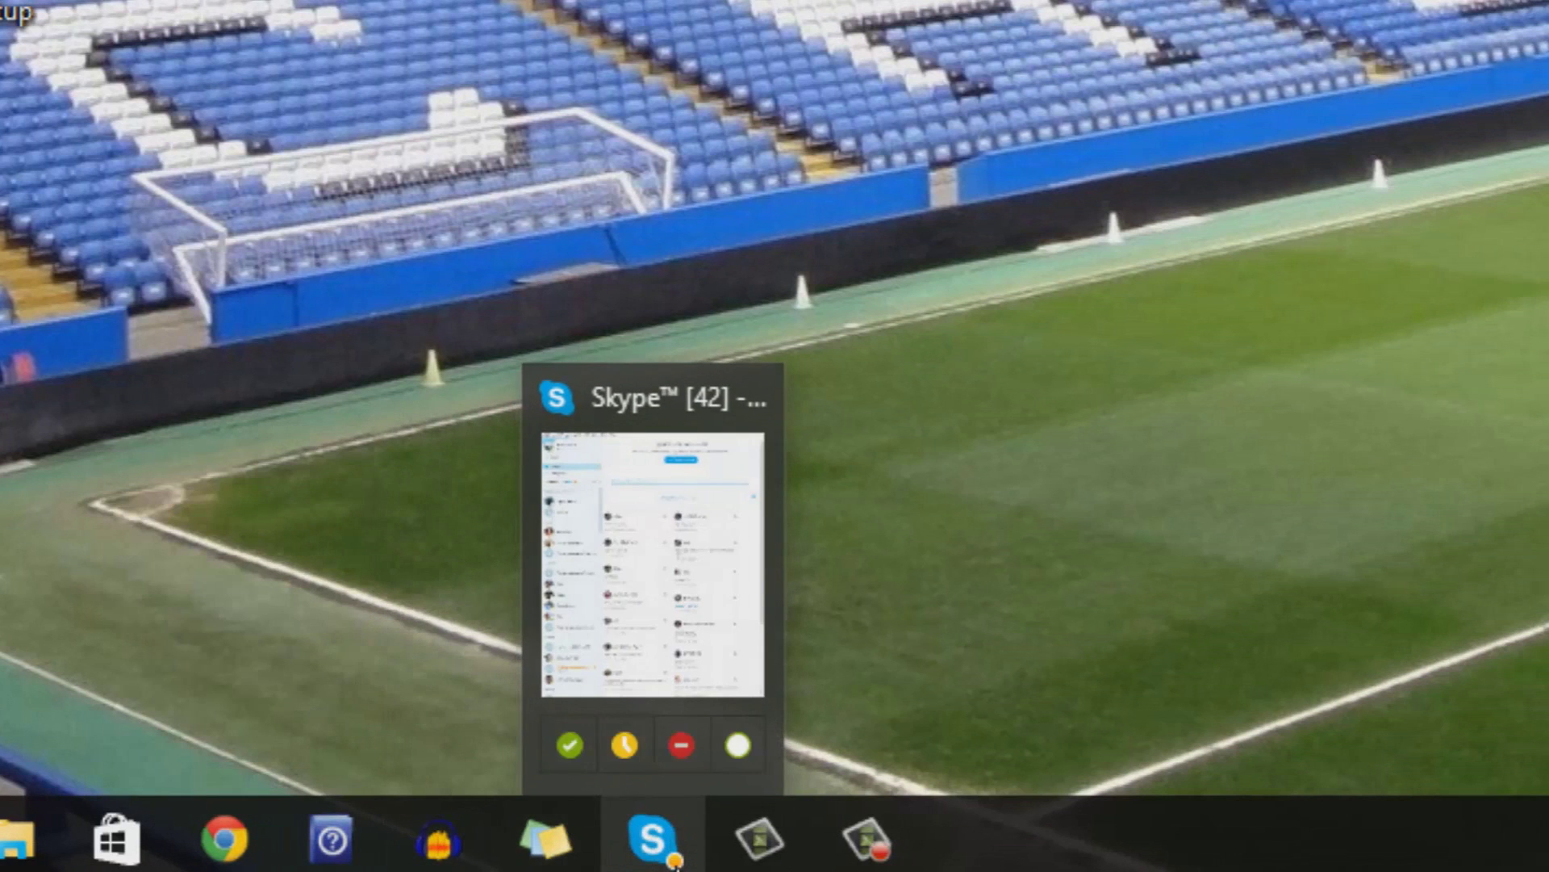
{"action": "mouse_move", "coordinate": [839, 864]}
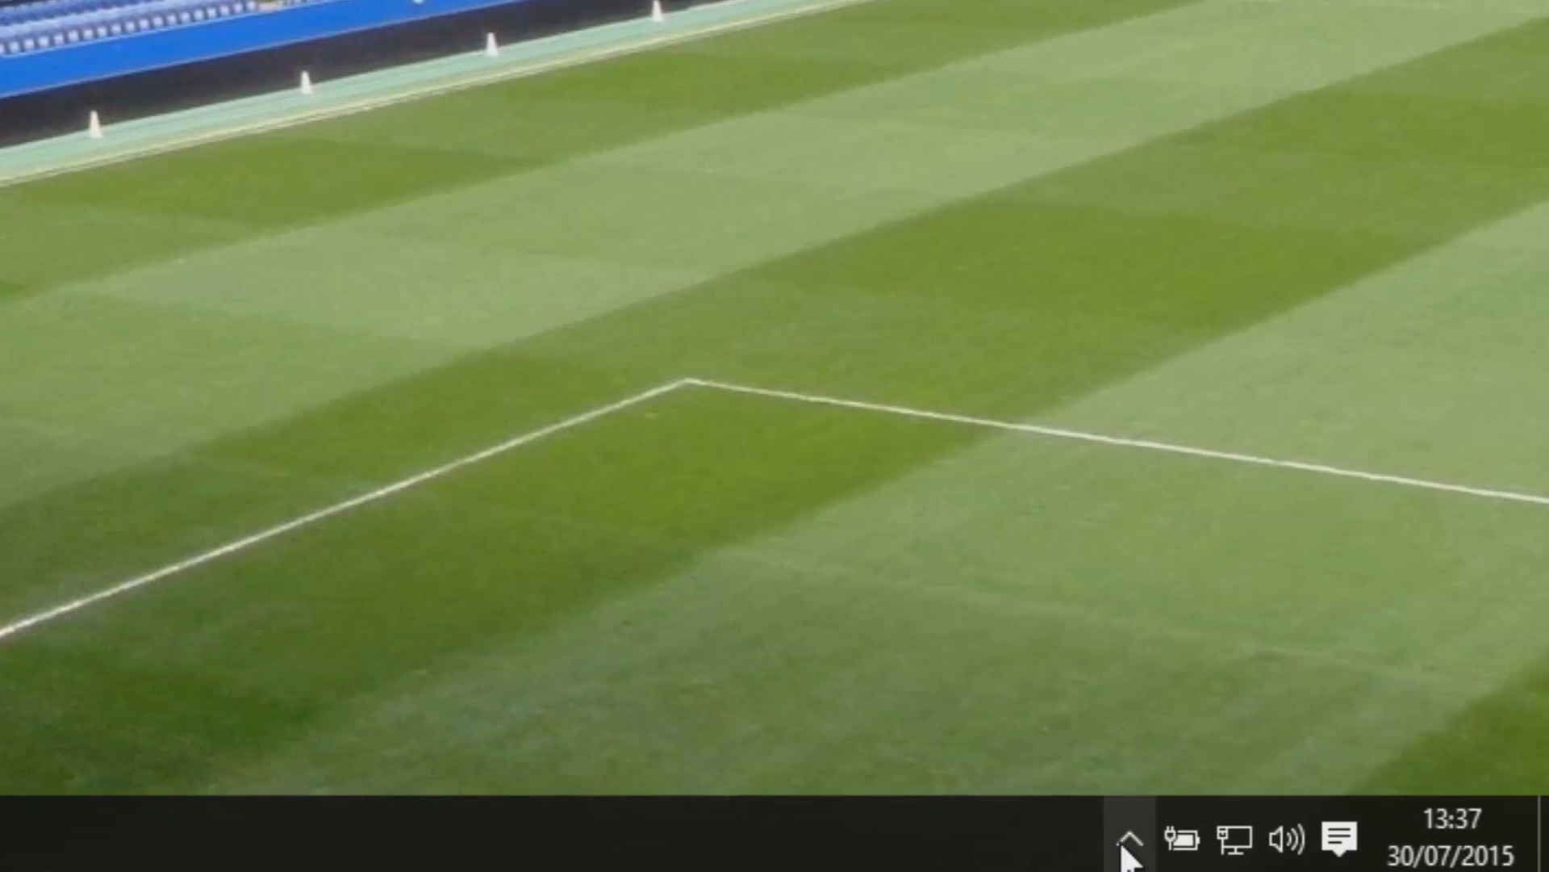
{"action": "left_click", "coordinate": [1128, 843]}
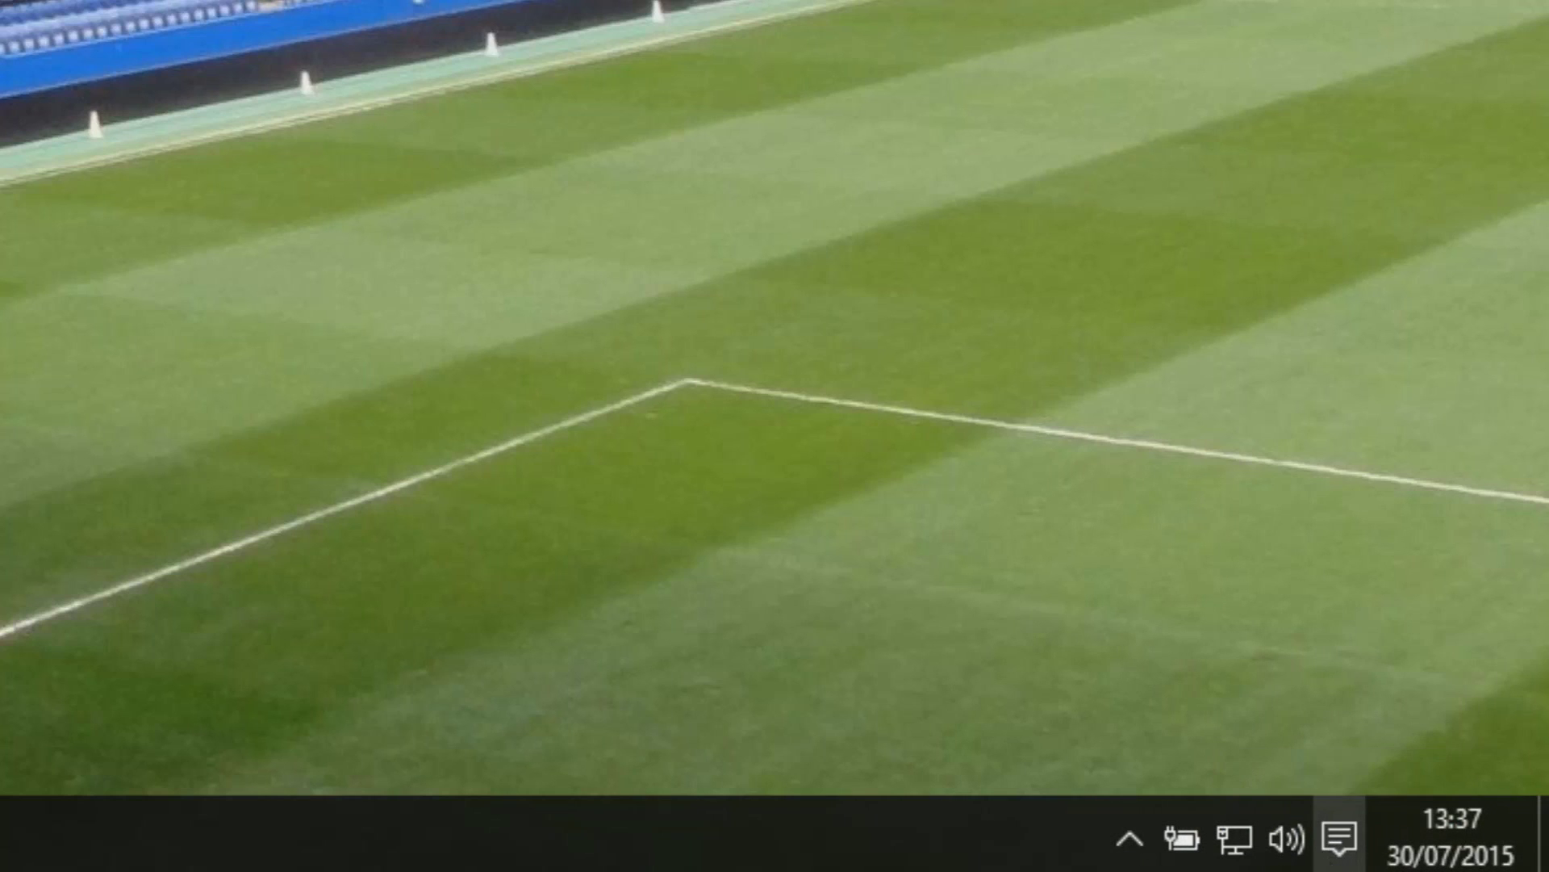
{"action": "left_click", "coordinate": [1340, 837]}
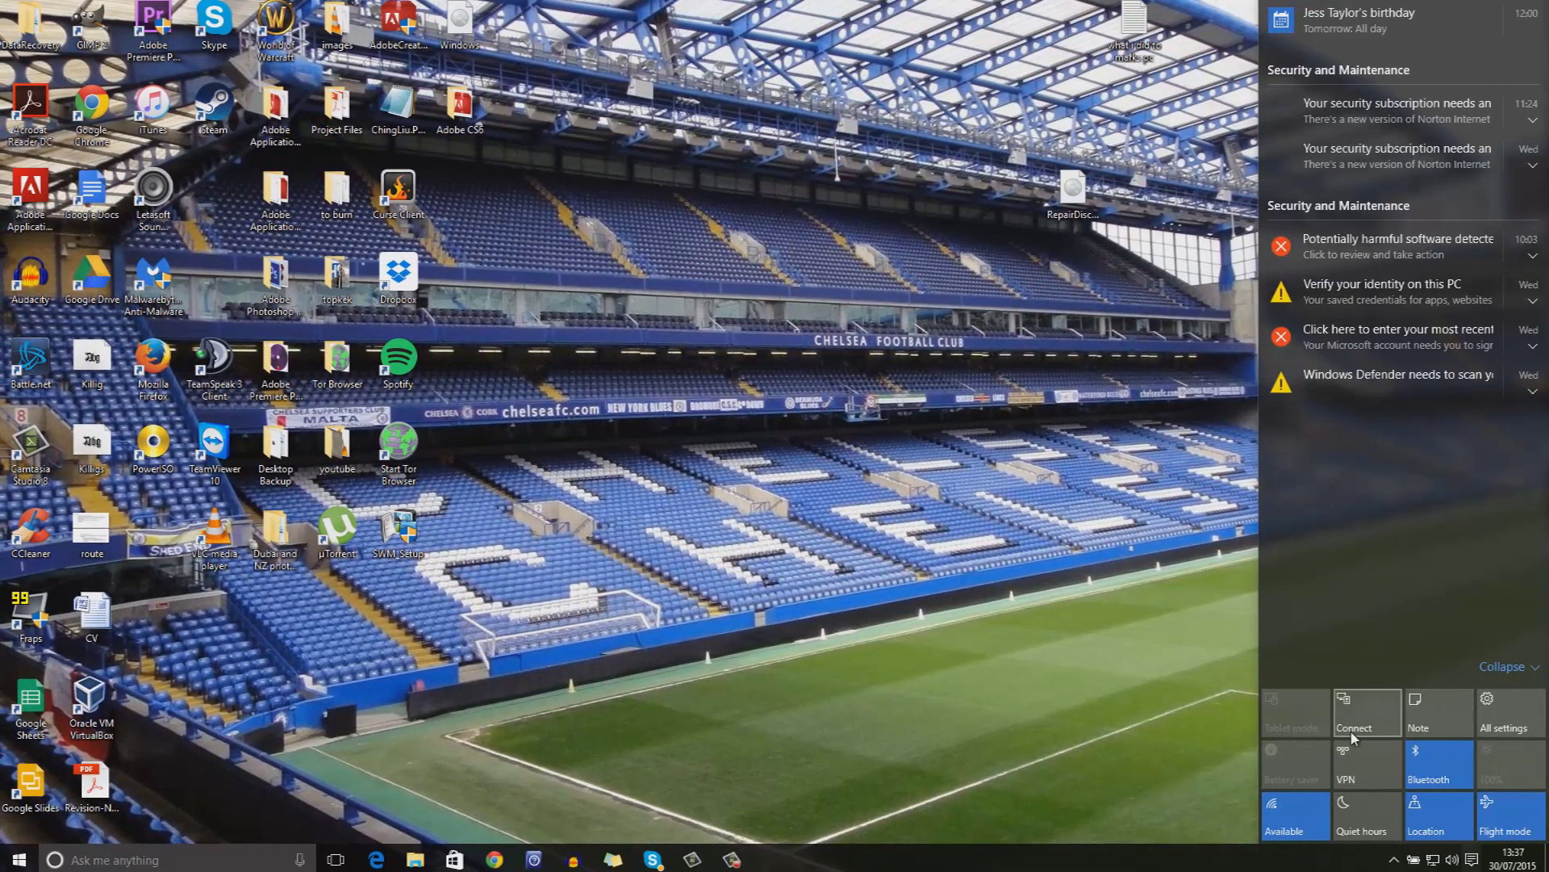
- Open Windows Settings, view the date and monthly calendar from the clock, then bring up the Start menu
{"action": "left_click", "coordinate": [1503, 736]}
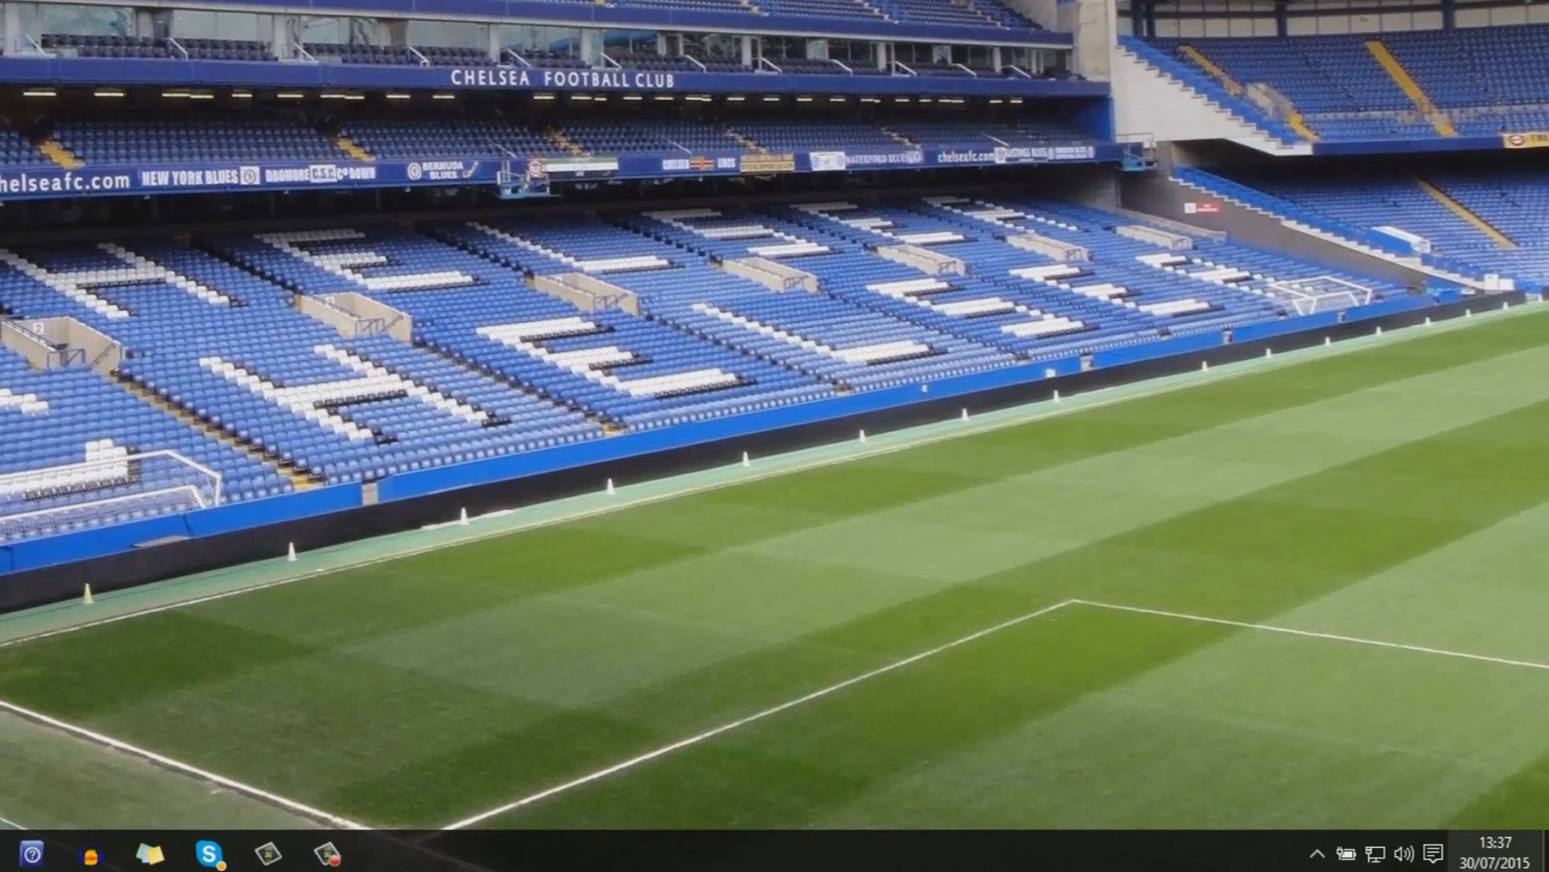
{"action": "left_click", "coordinate": [1505, 854]}
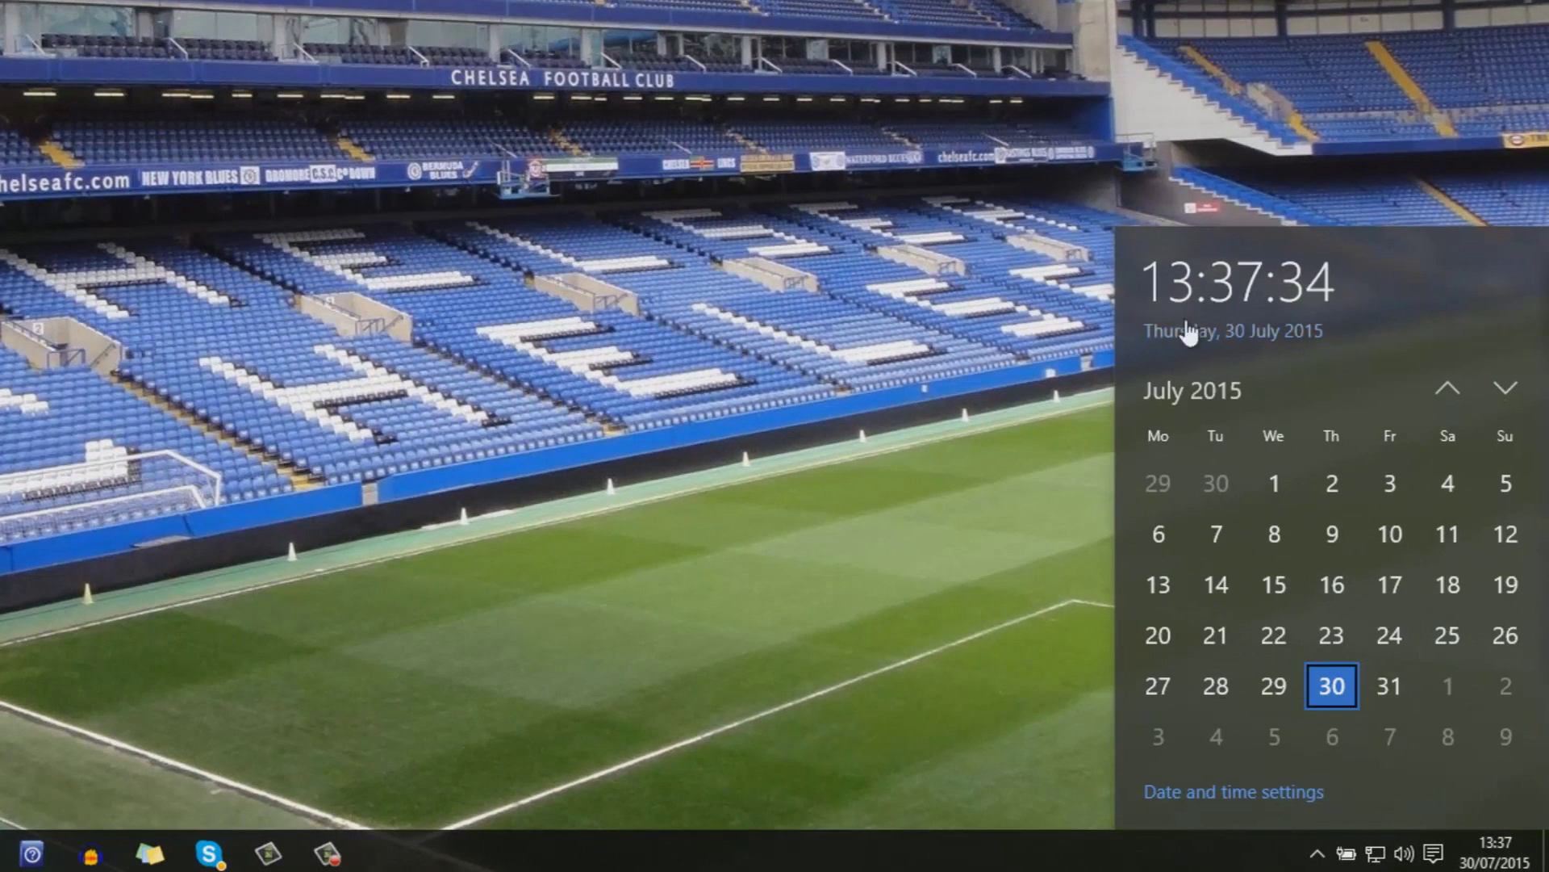
{"action": "left_click", "coordinate": [896, 517]}
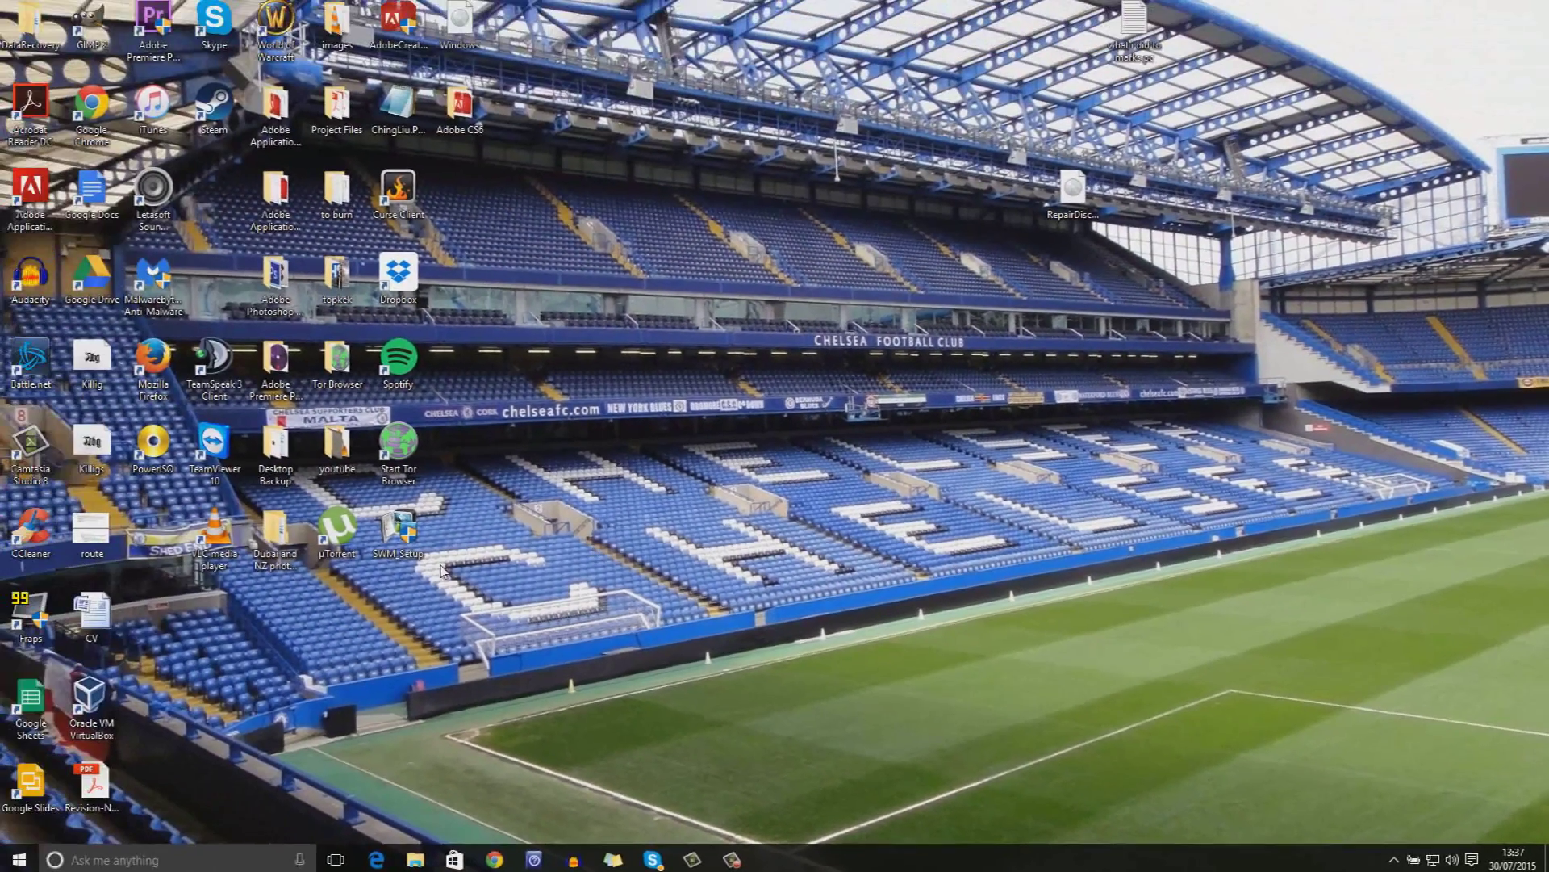
{"action": "key", "text": "super"}
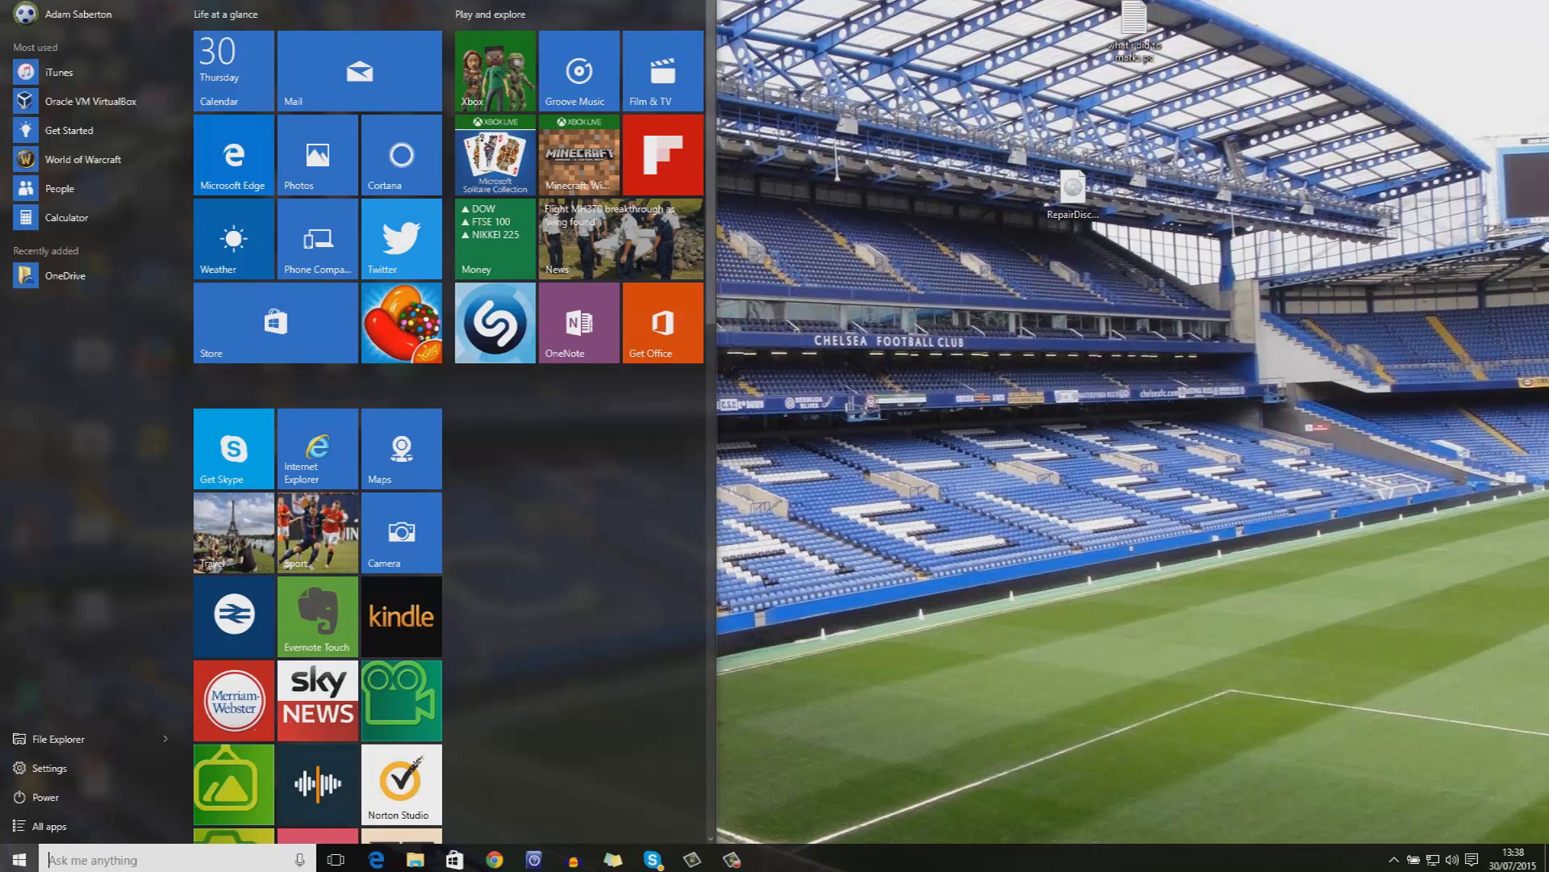
- Drag the Start menu's edges to shrink it to one tile group and a shorter height, then close it
{"action": "left_click_drag", "start_coordinate": [680, 2], "coordinate": [684, 409]}
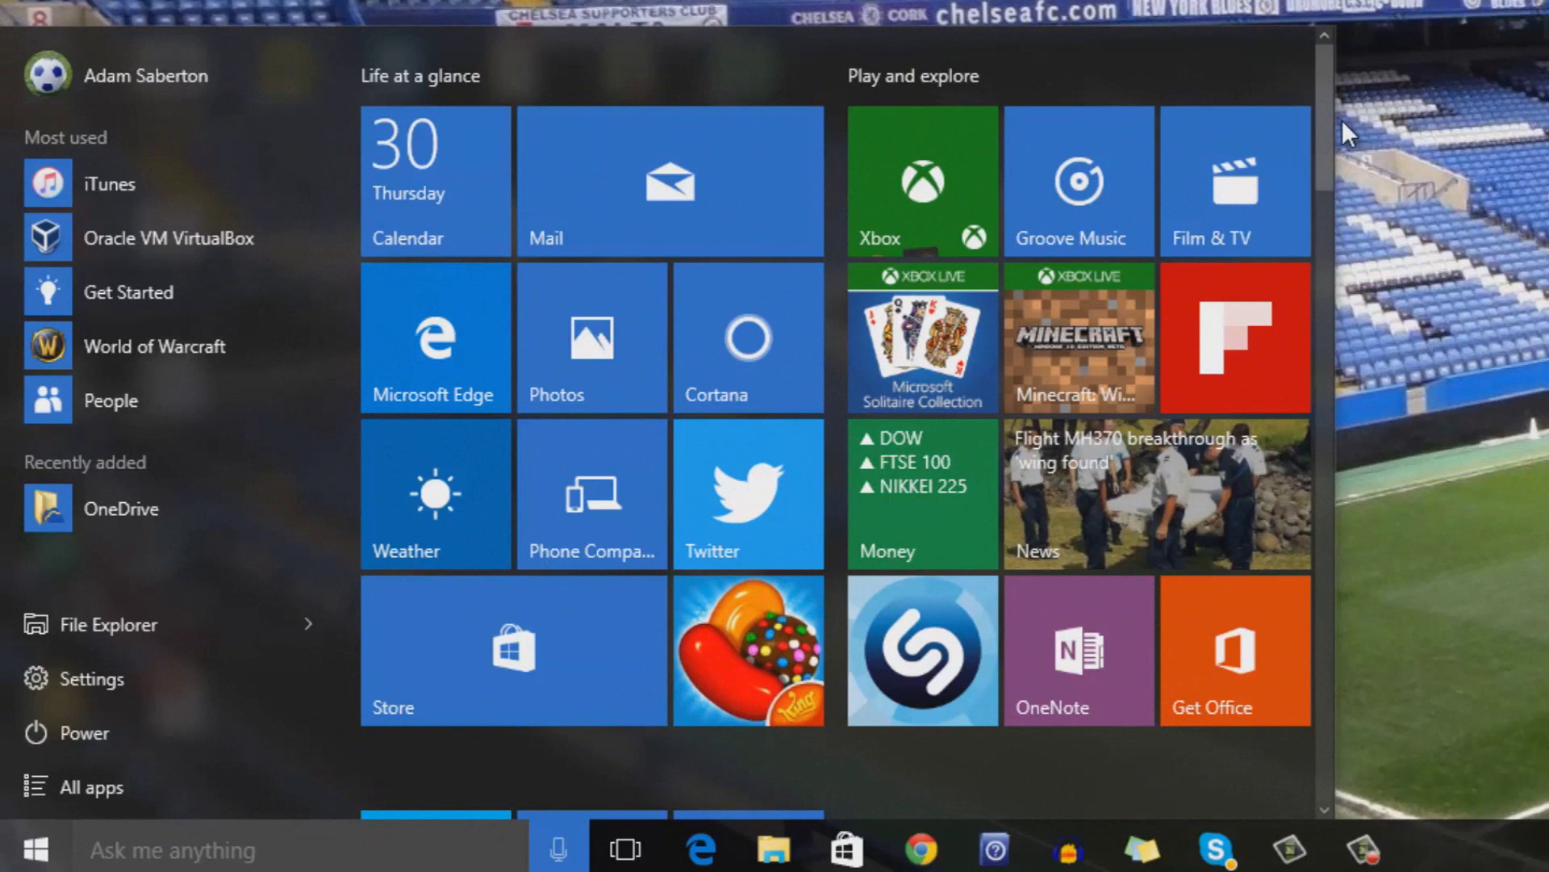
{"action": "left_click_drag", "start_coordinate": [1333, 113], "coordinate": [1008, 119]}
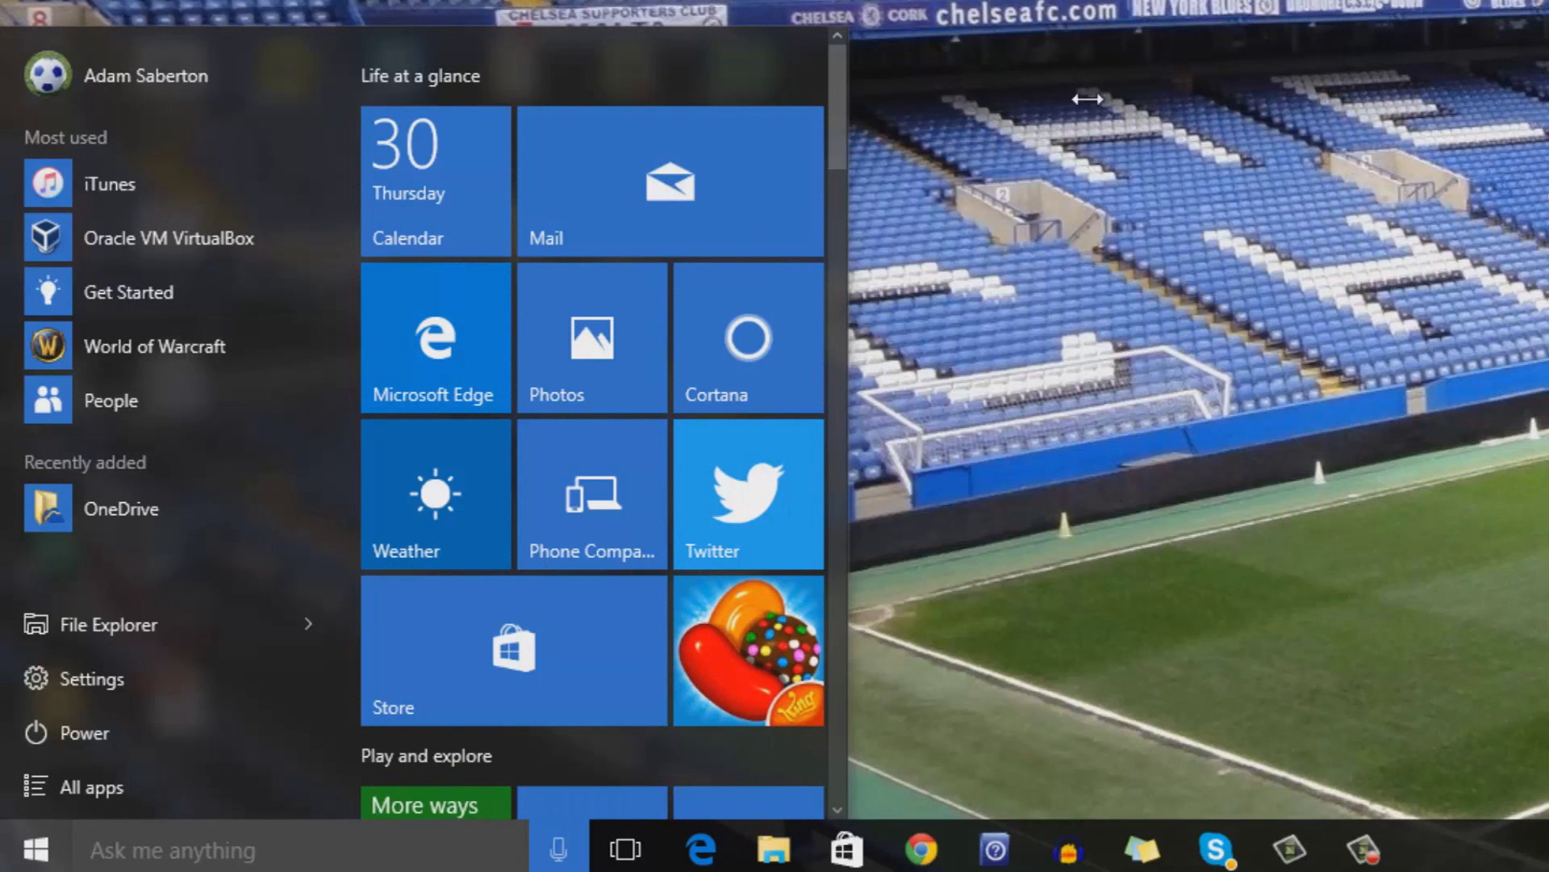
{"action": "left_click_drag", "start_coordinate": [1087, 98], "coordinate": [1542, 117]}
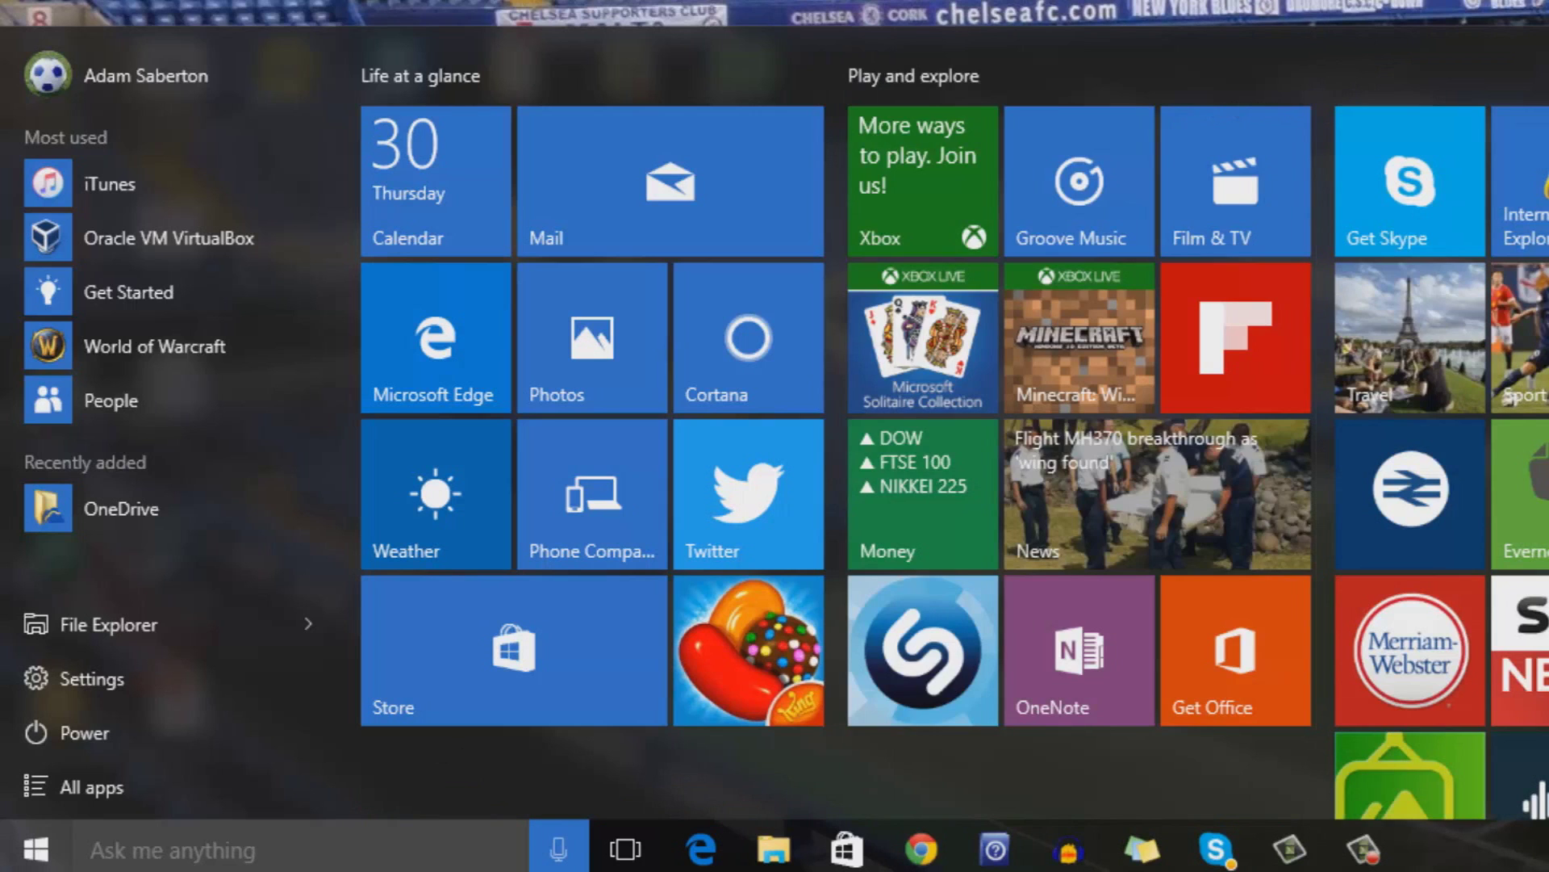
{"action": "left_click_drag", "start_coordinate": [1541, 117], "coordinate": [655, 183]}
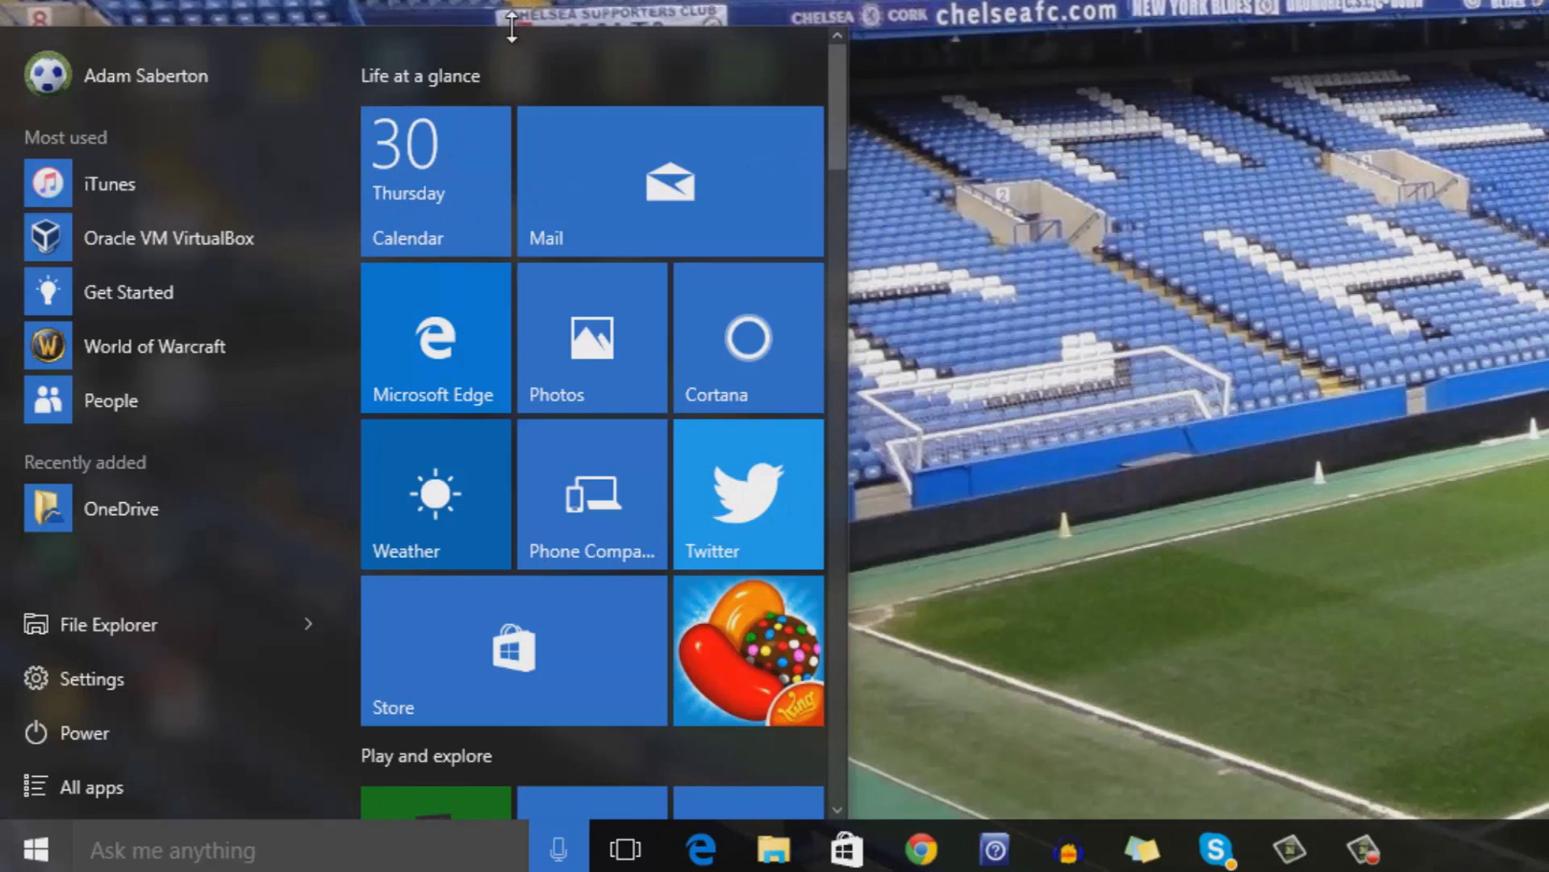
{"action": "left_click_drag", "start_coordinate": [517, 17], "coordinate": [504, 184]}
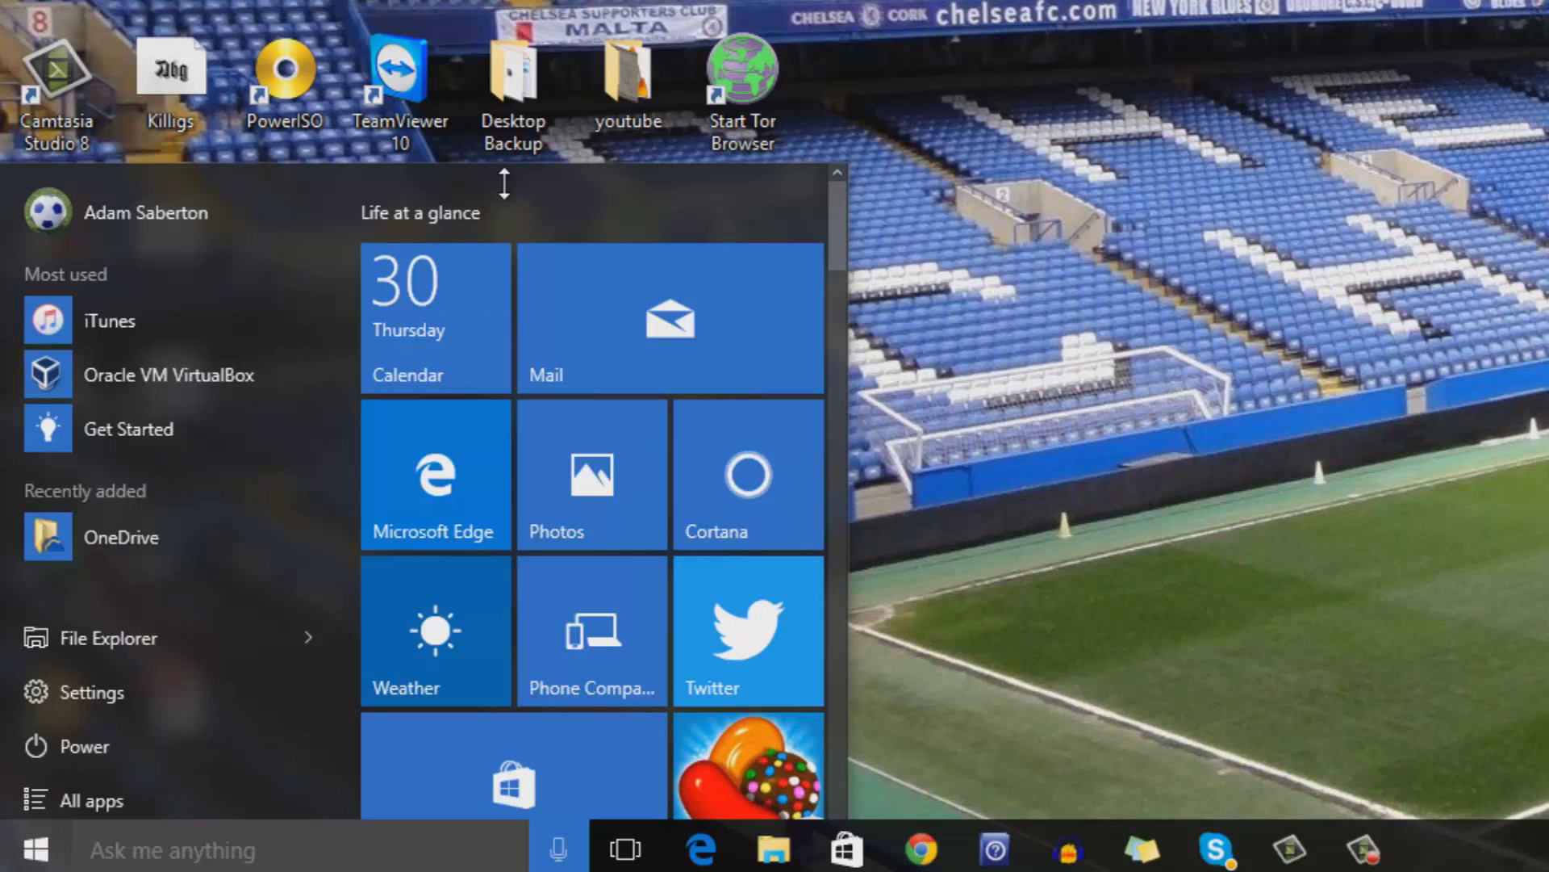
{"action": "left_click_drag", "start_coordinate": [503, 184], "coordinate": [692, 295]}
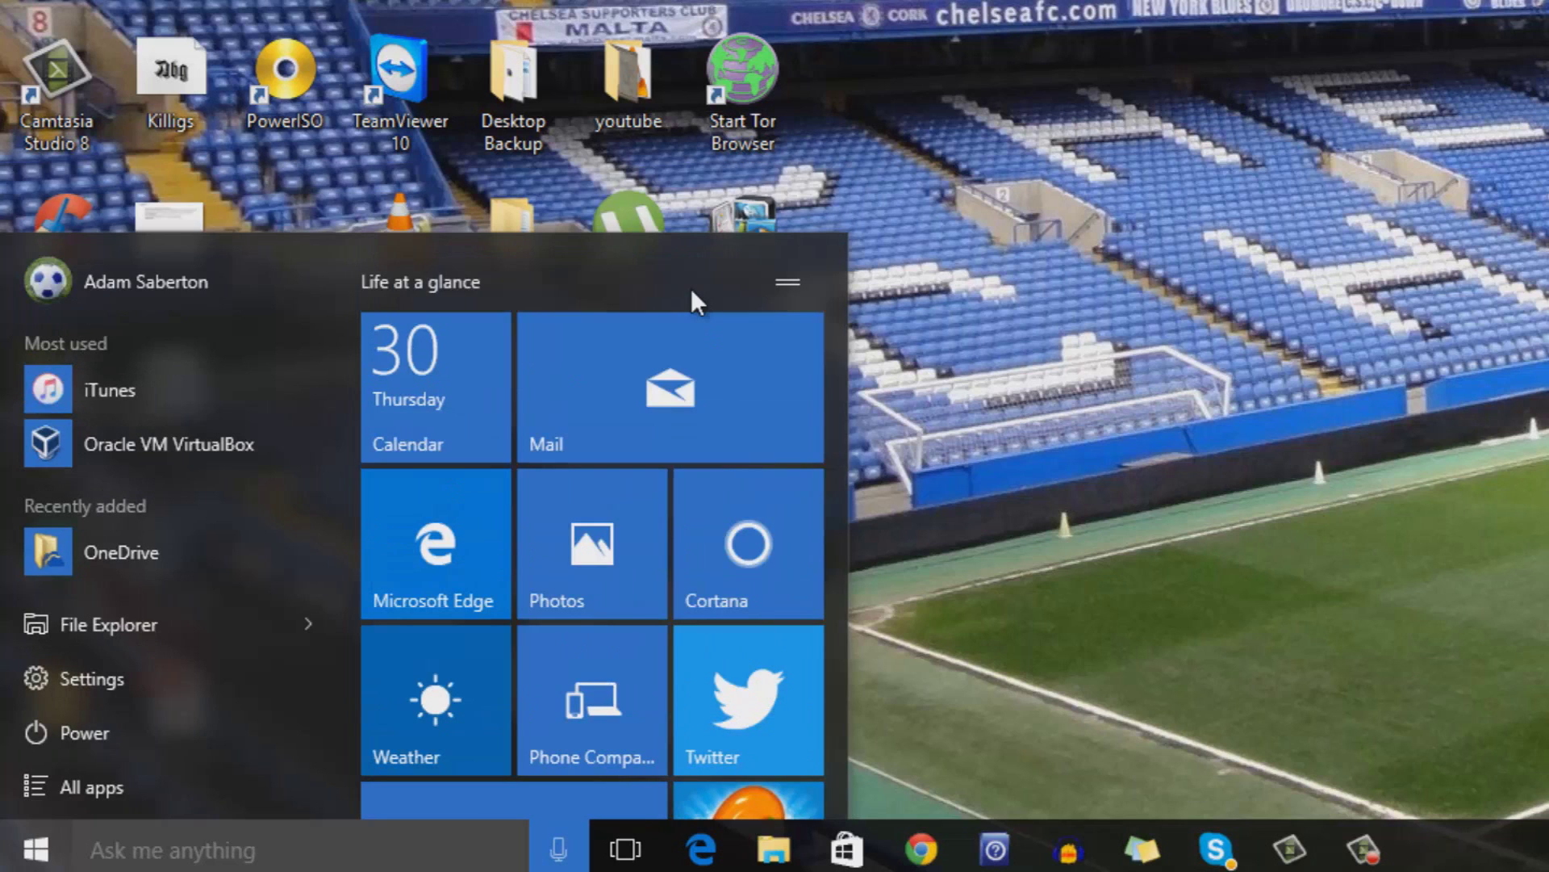
{"action": "key", "text": "Escape"}
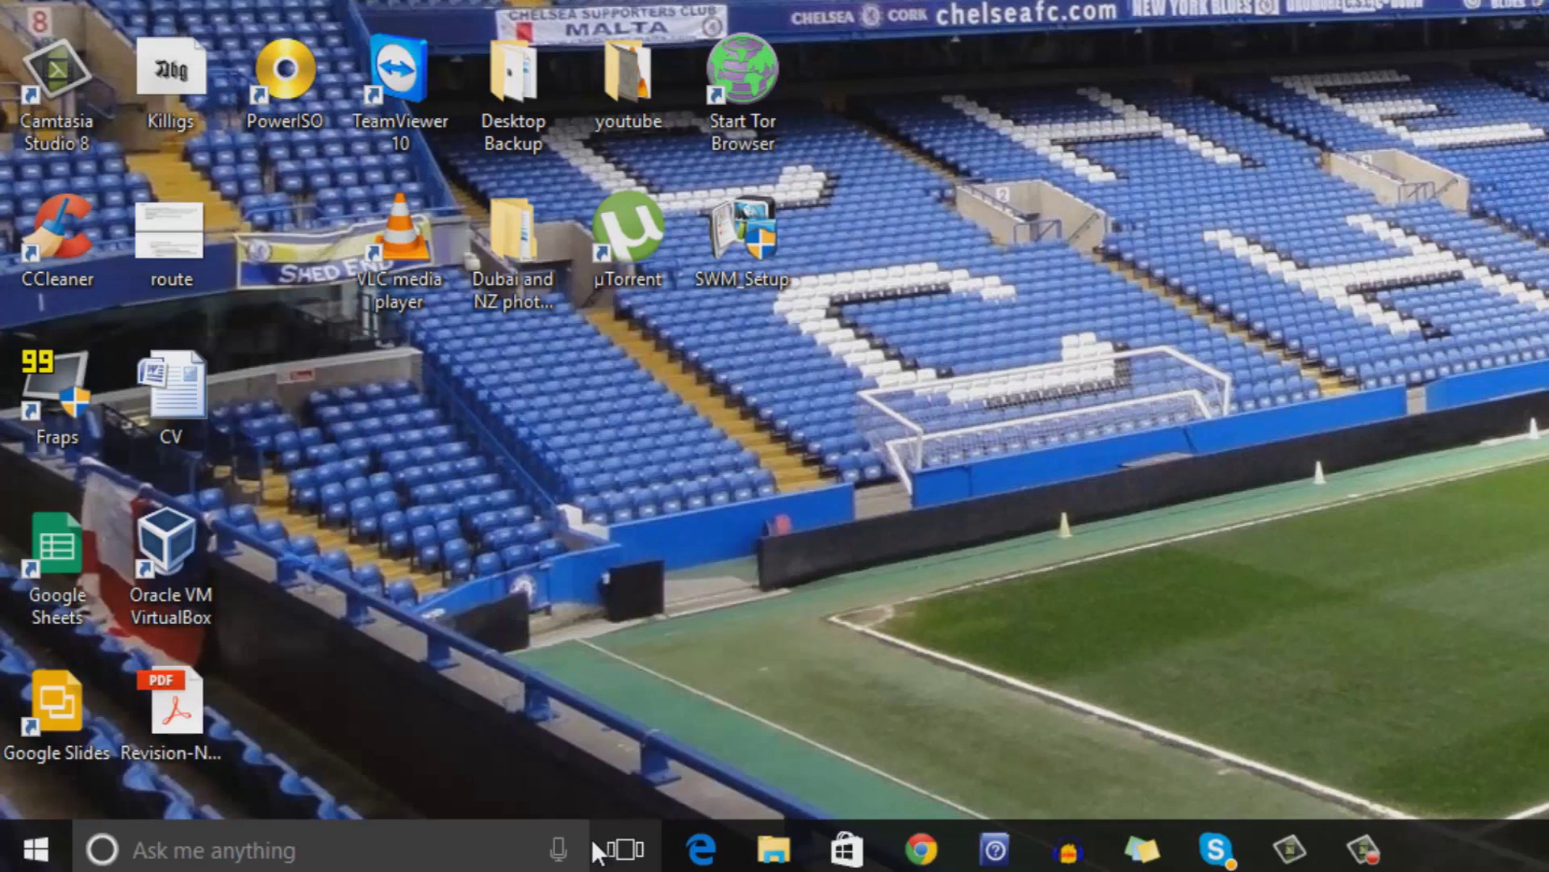
- Ask Cortana several spoken questions using Win+C and the microphone button
{"action": "key", "text": "super+c"}
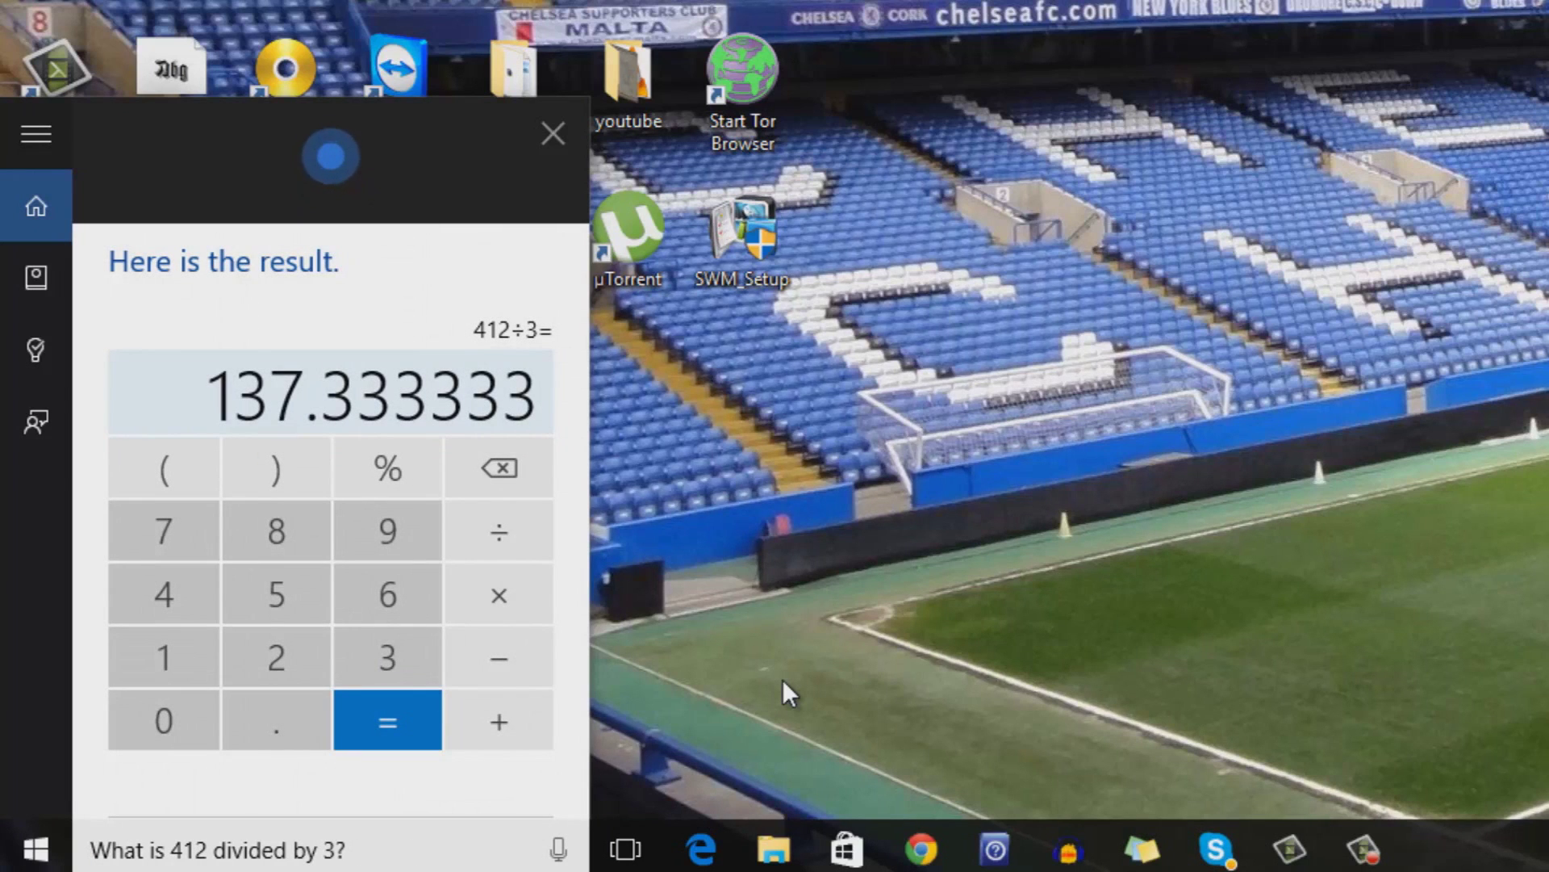
{"action": "left_click", "coordinate": [539, 857]}
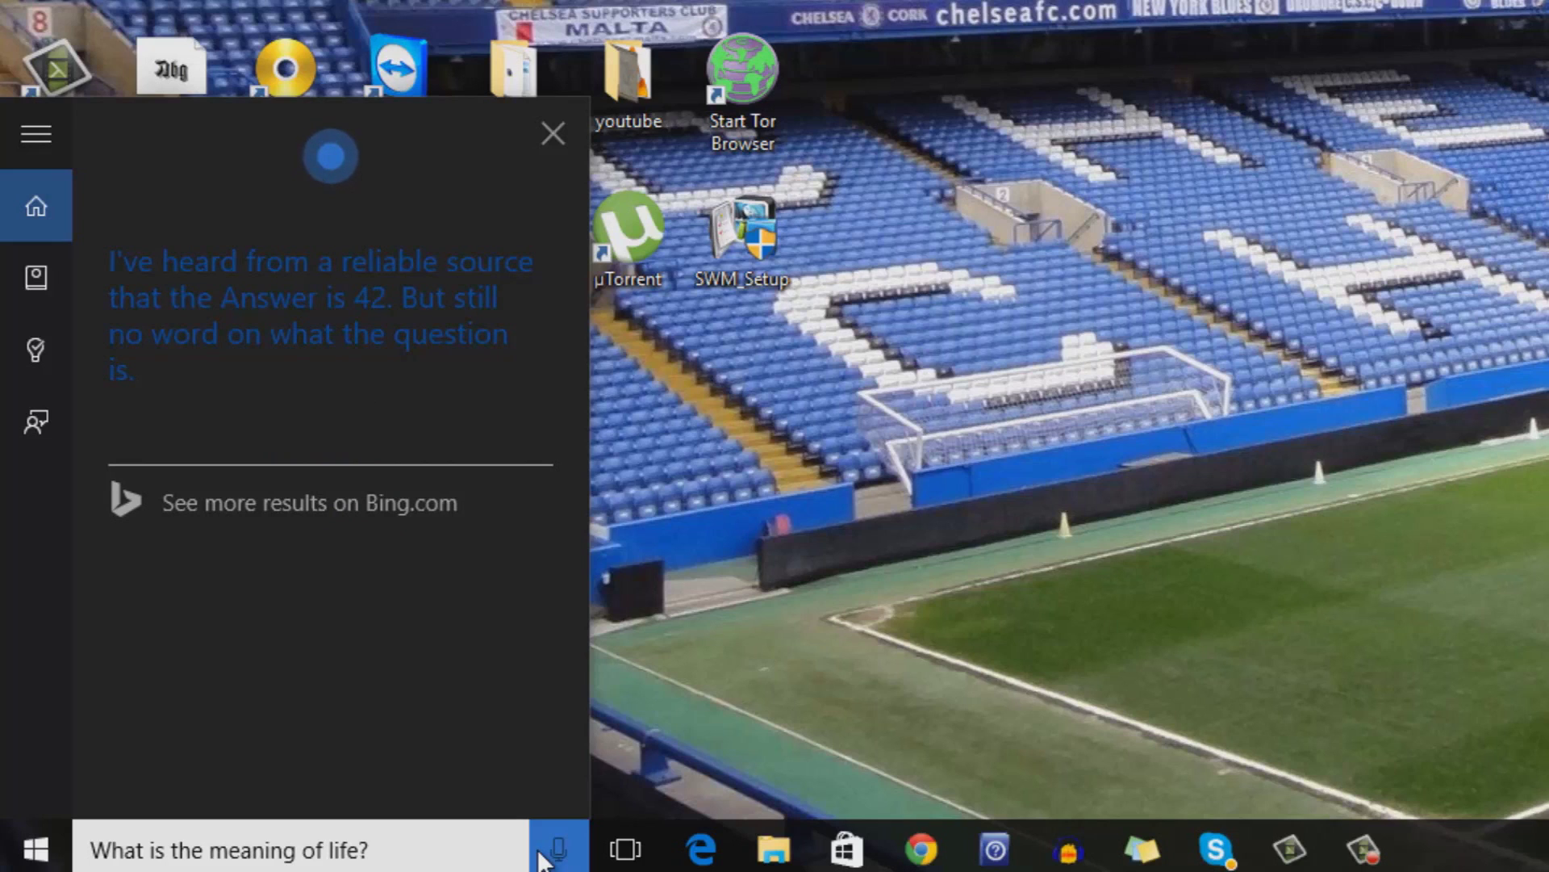
{"action": "left_click", "coordinate": [539, 857]}
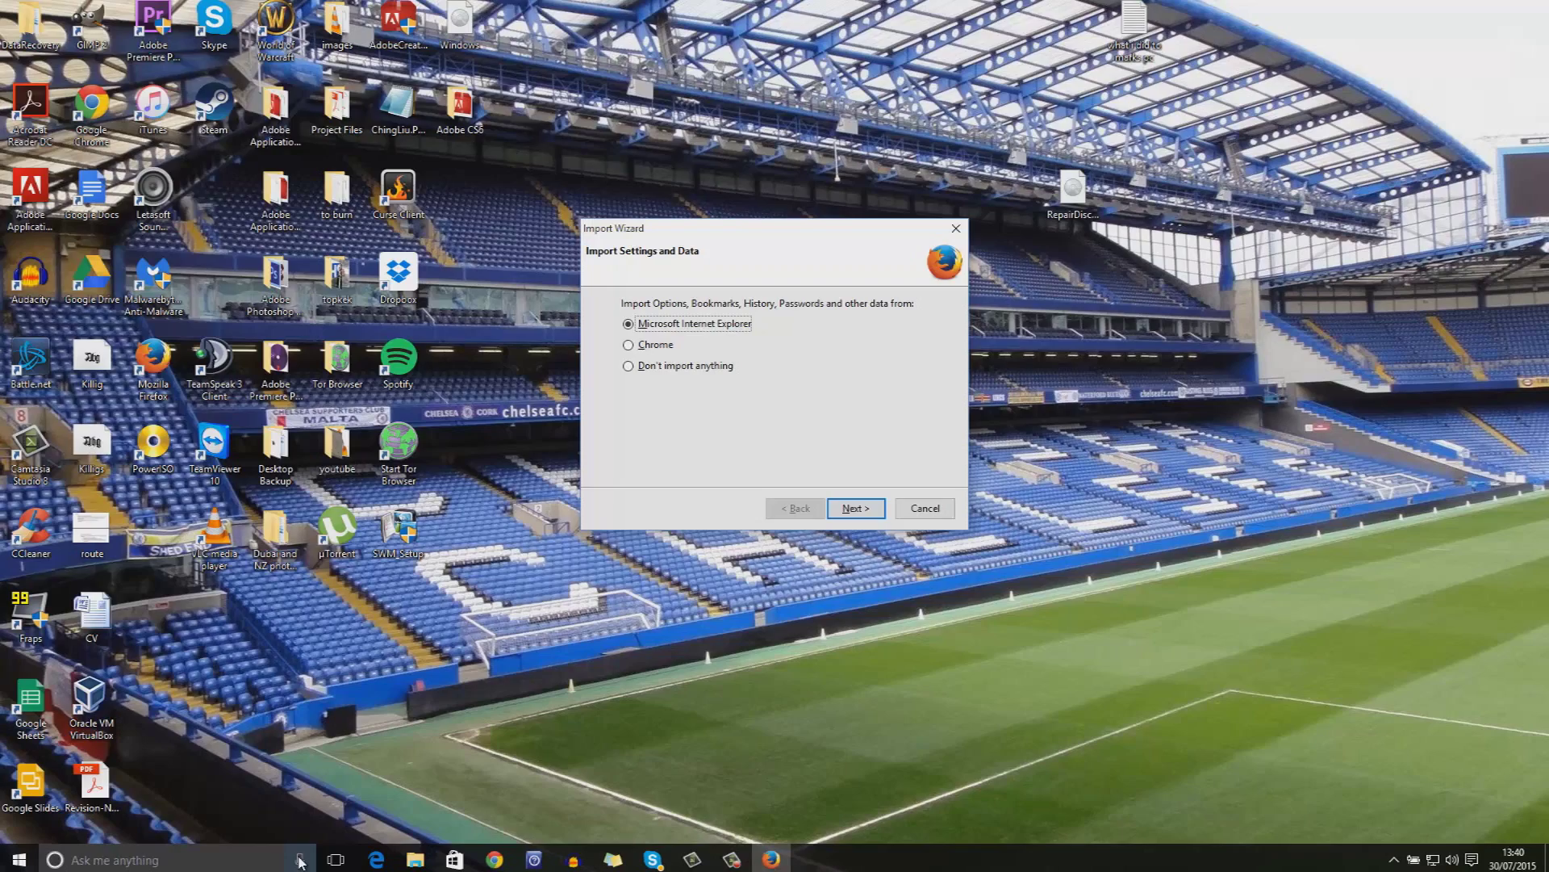
- Skip the Firefox import prompt, ask Cortana one more question, then close its panel
{"action": "left_click", "coordinate": [853, 509]}
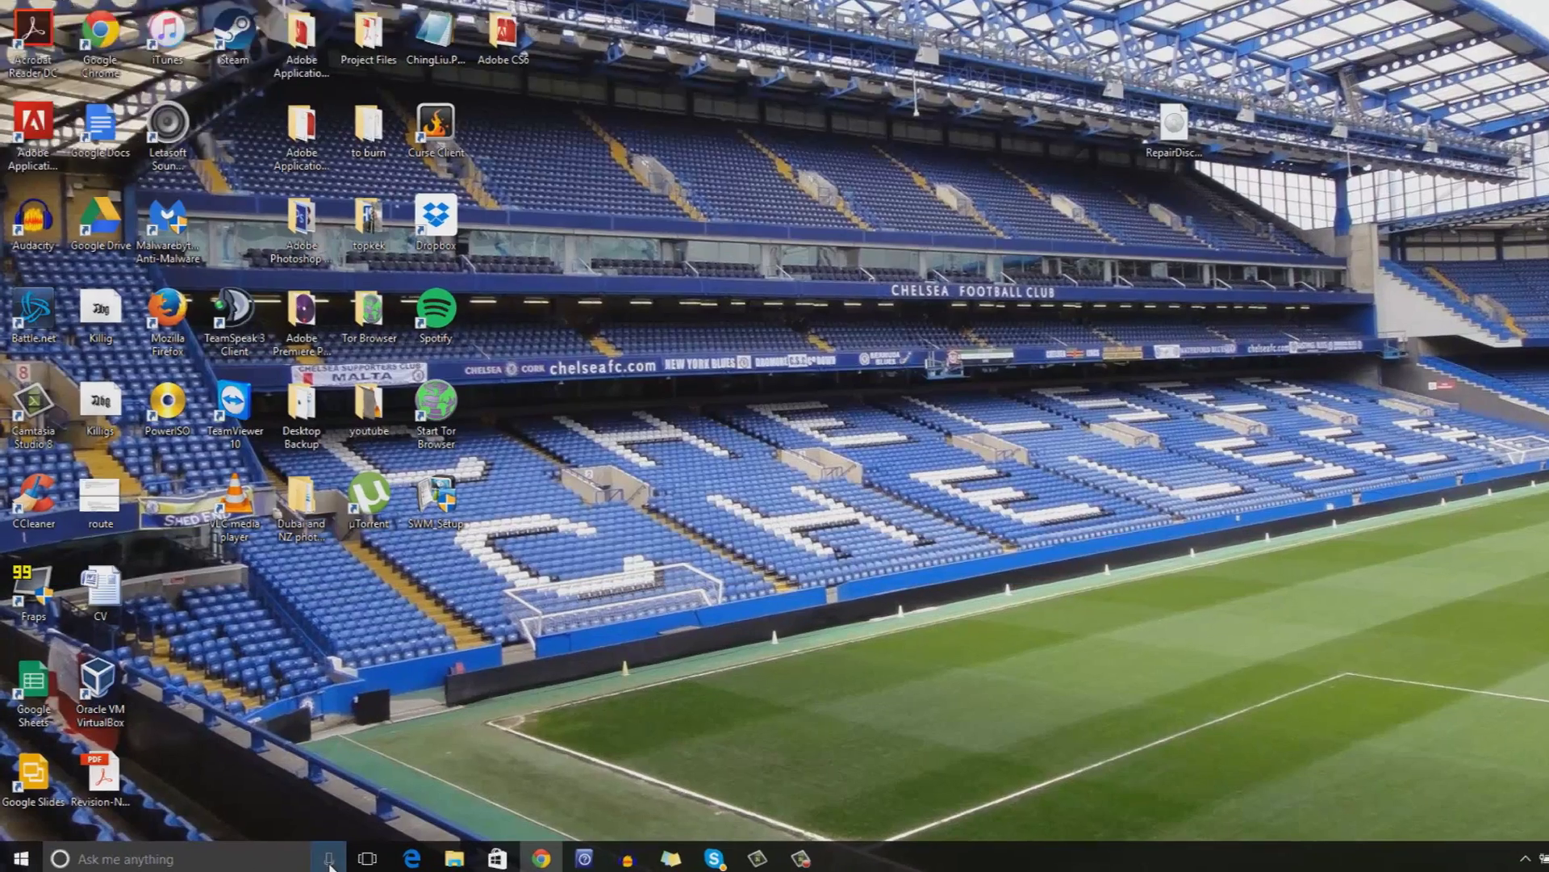
{"action": "left_click", "coordinate": [330, 860]}
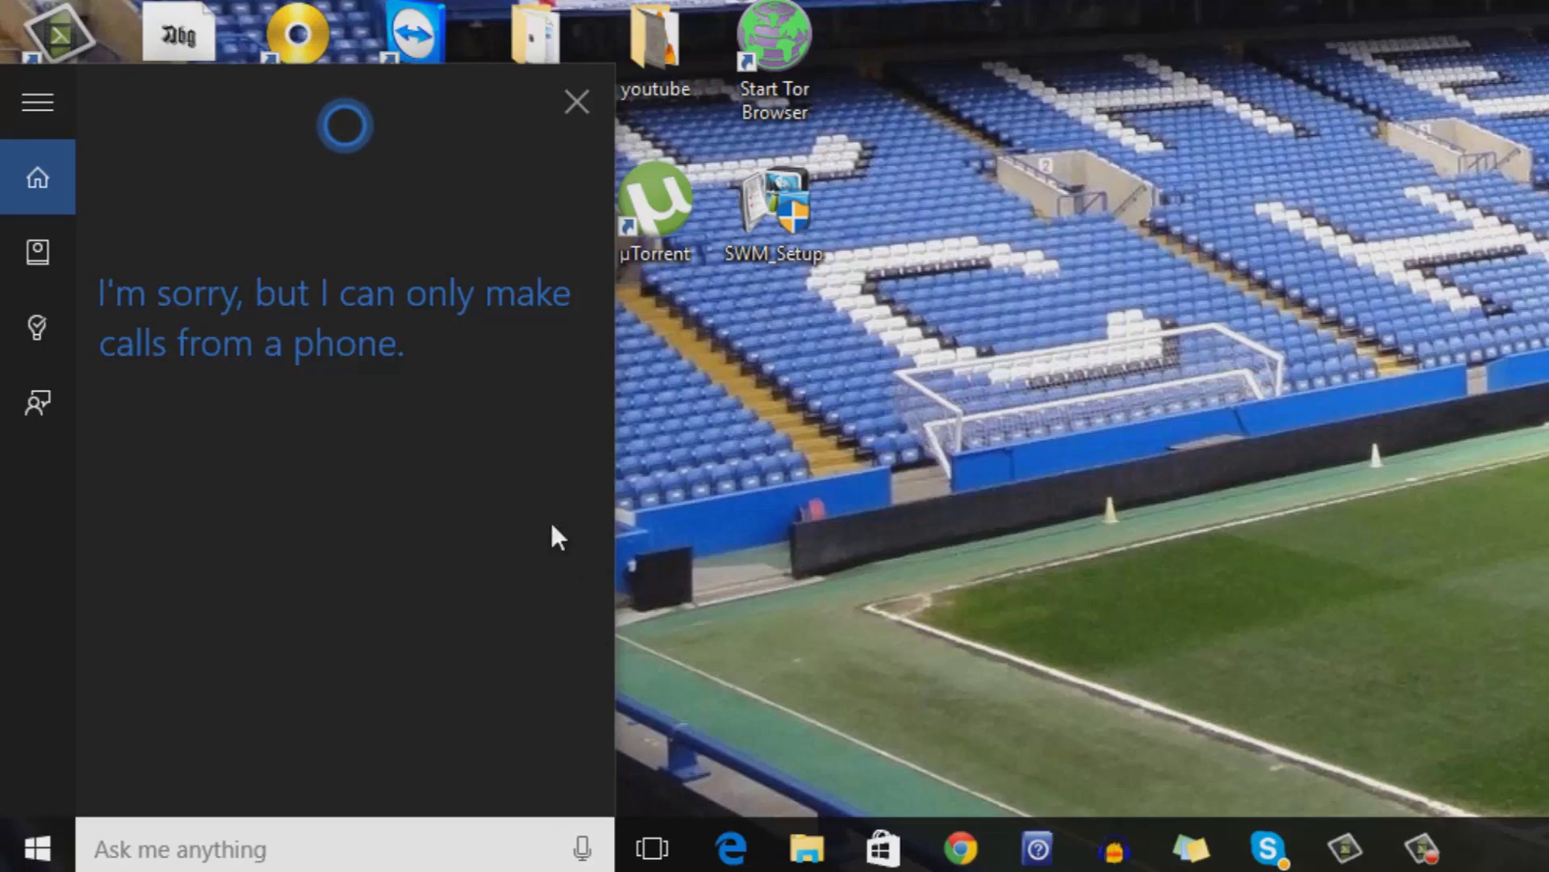
{"action": "left_click", "coordinate": [574, 103]}
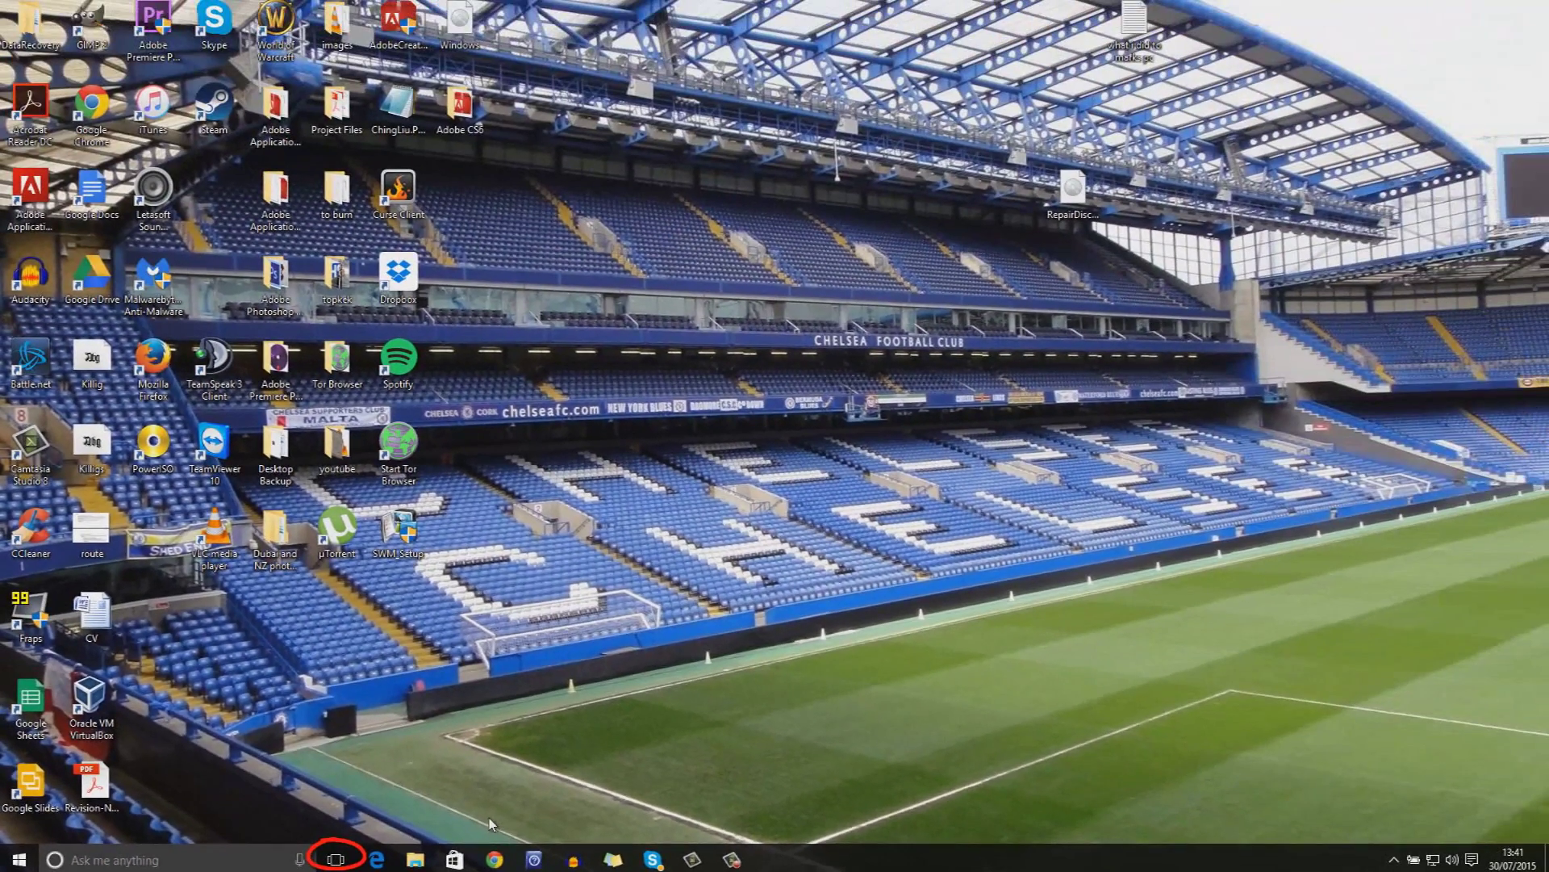
- In Task View, drag the Camtasia Studio window preview, then launch Microsoft Edge
{"action": "left_click", "coordinate": [334, 859]}
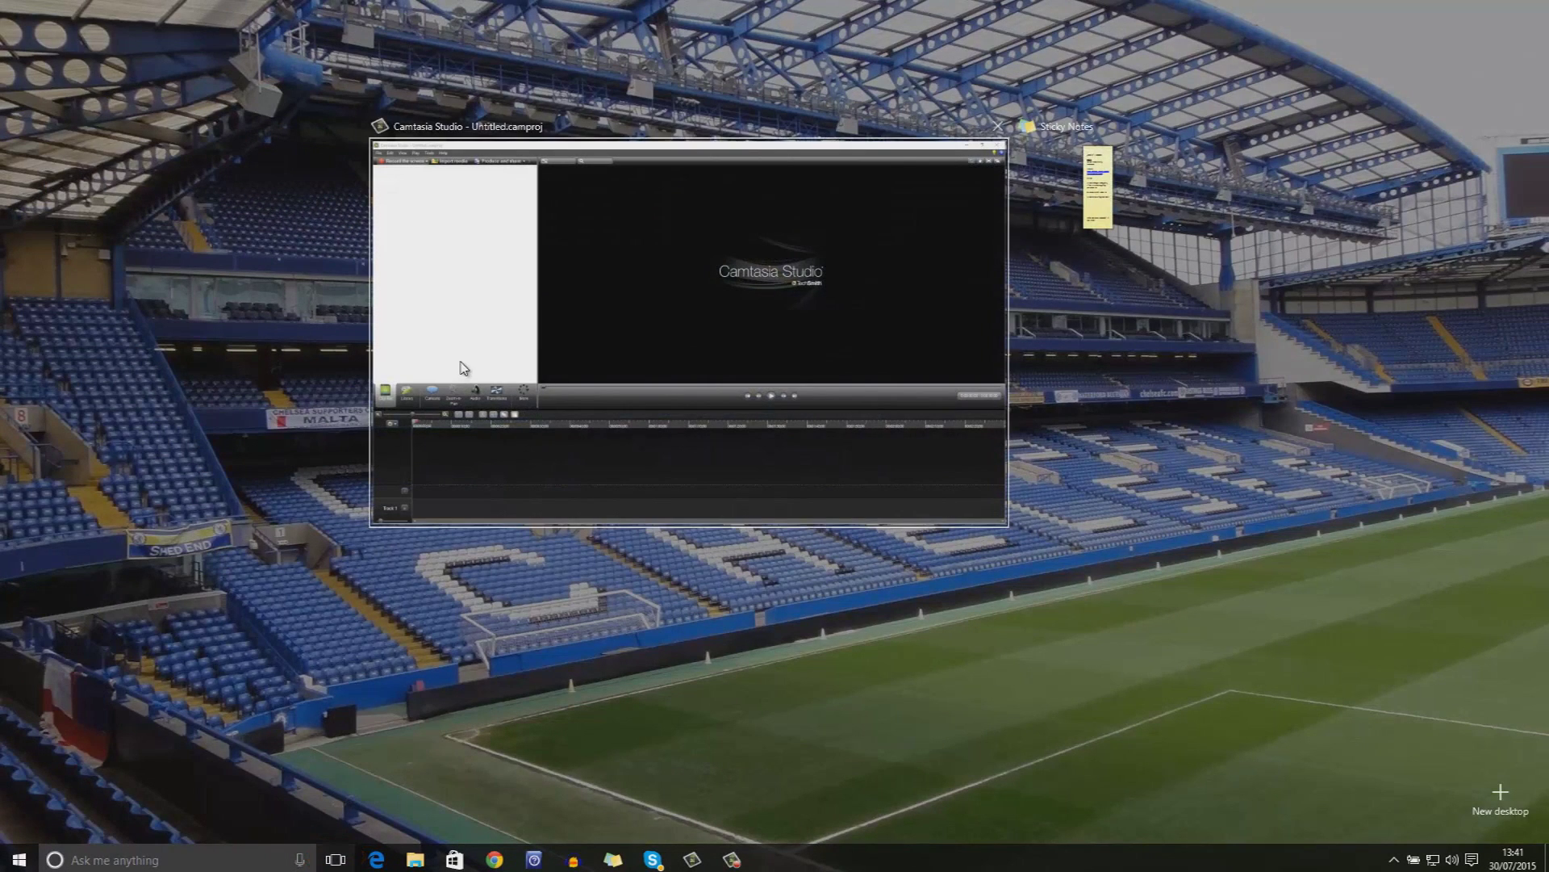
{"action": "left_click", "coordinate": [539, 365]}
{"action": "left_click_drag", "start_coordinate": [814, 302], "coordinate": [994, 339]}
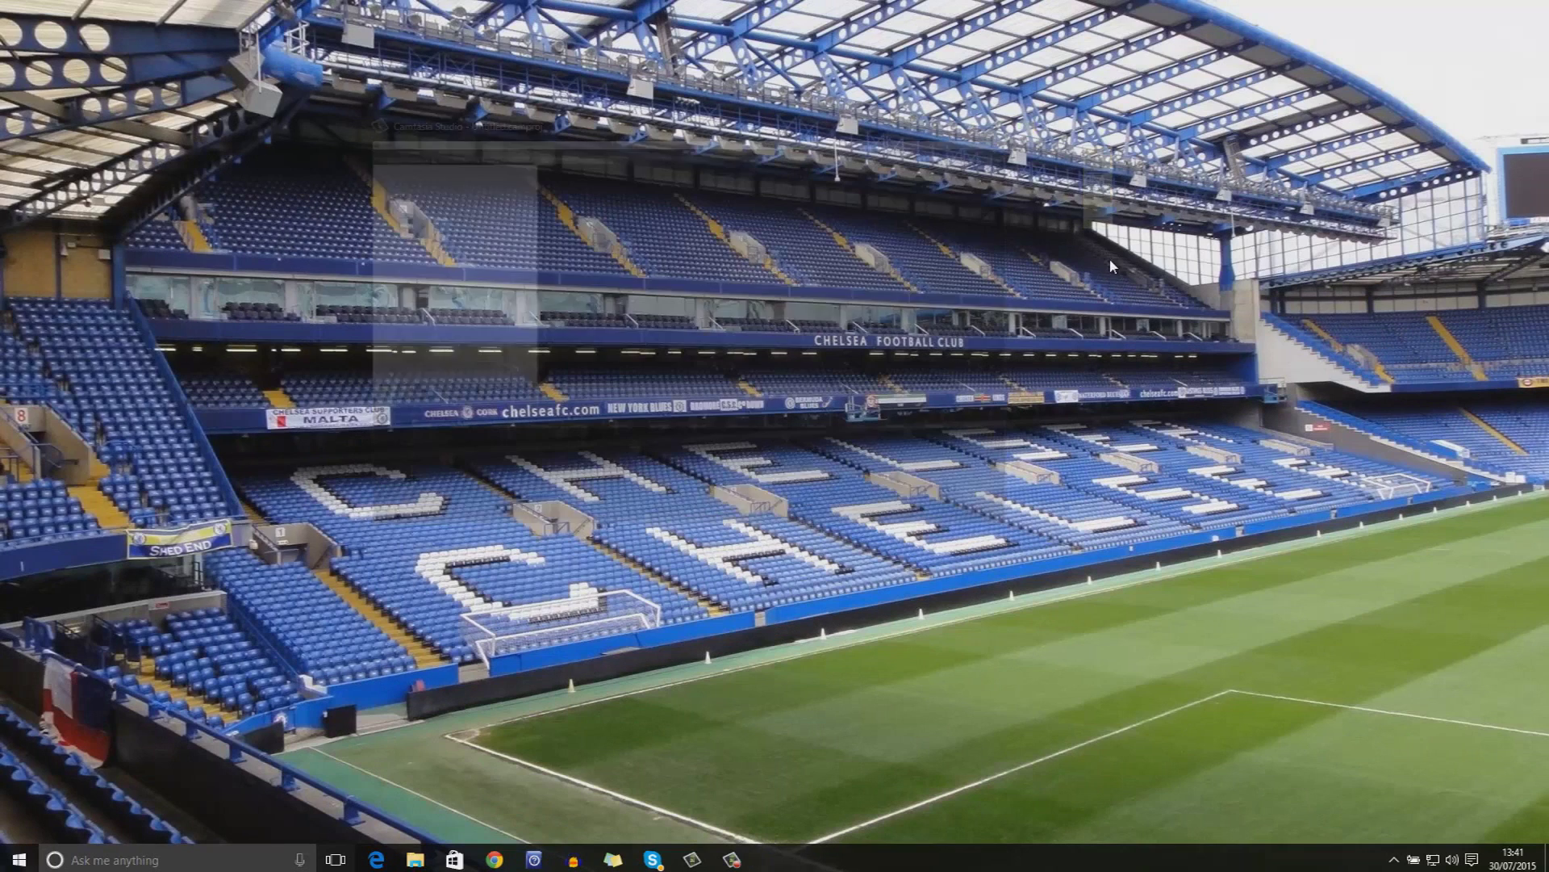
{"action": "left_click", "coordinate": [376, 860]}
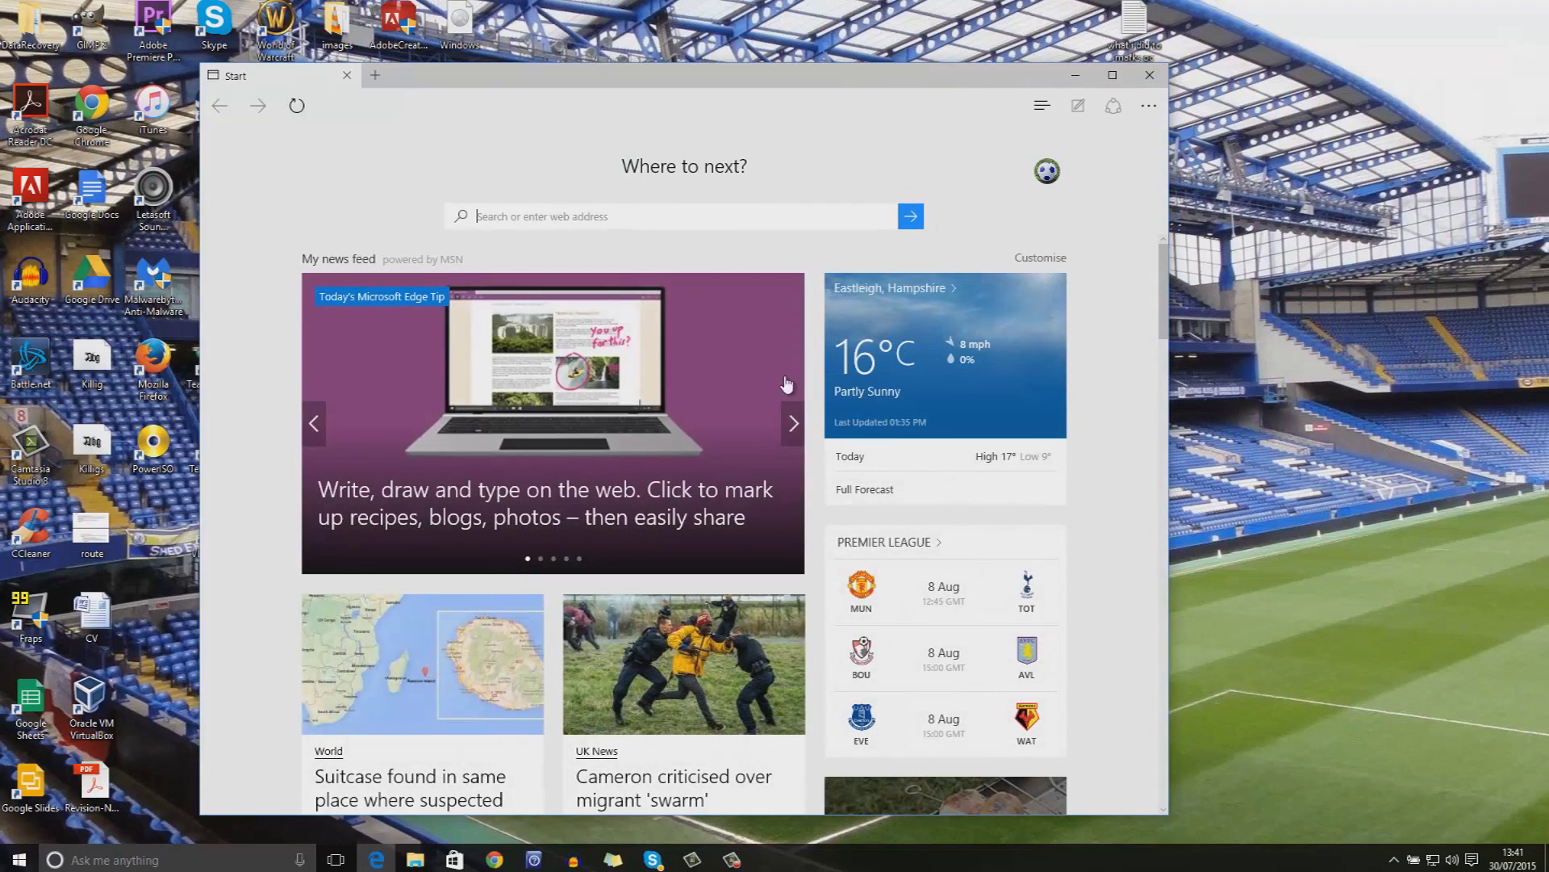
- Bring Edge to the front from Task View, restore it to a smaller window, and reopen Task View
{"action": "left_click", "coordinate": [335, 860]}
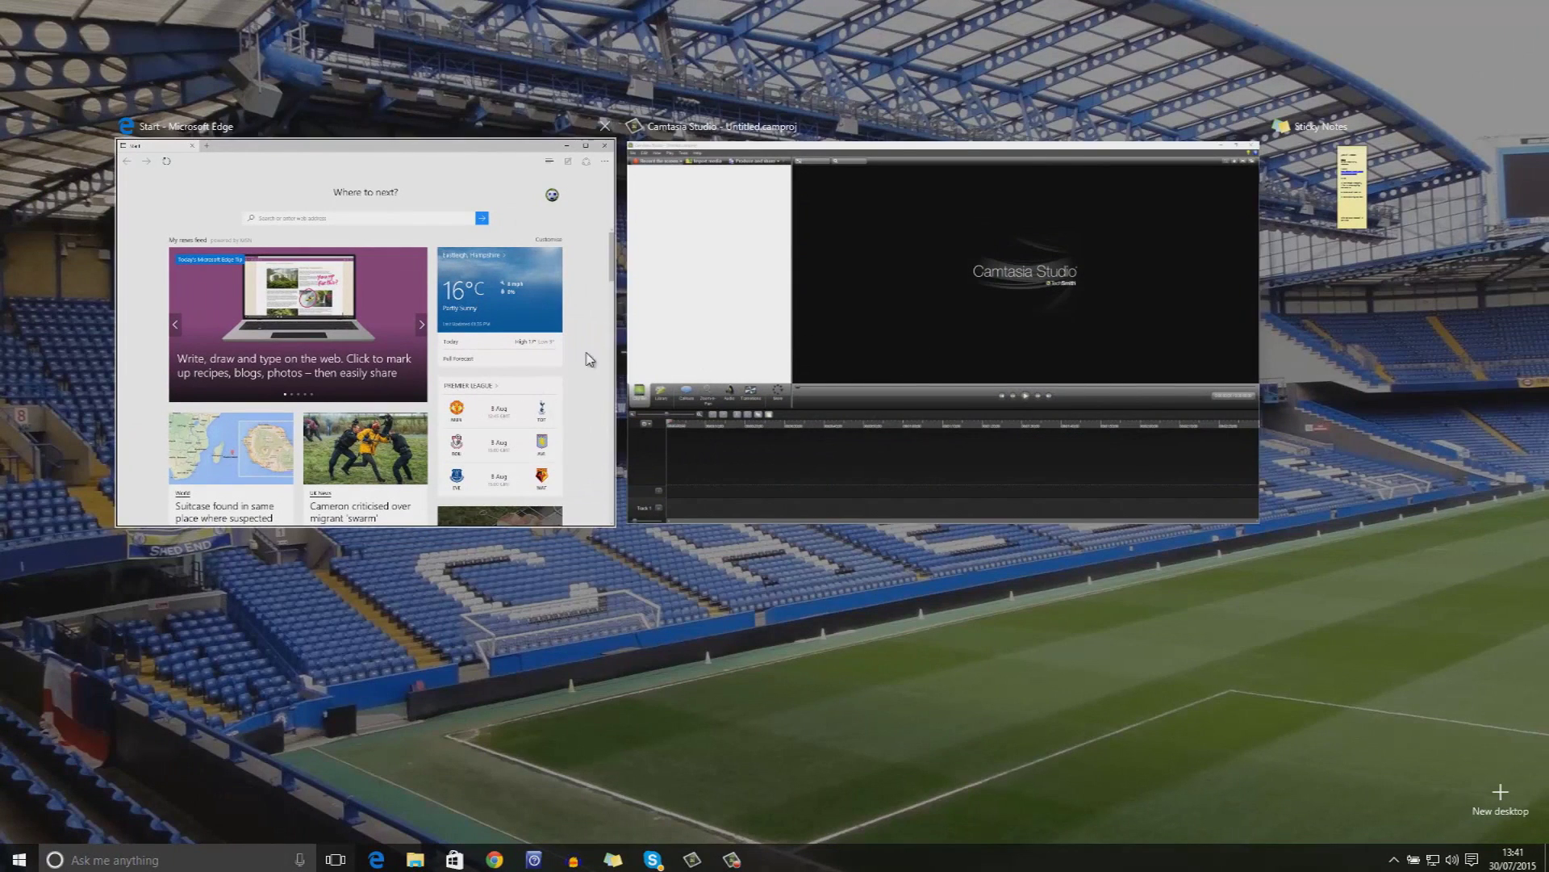
{"action": "mouse_move", "coordinate": [1323, 121]}
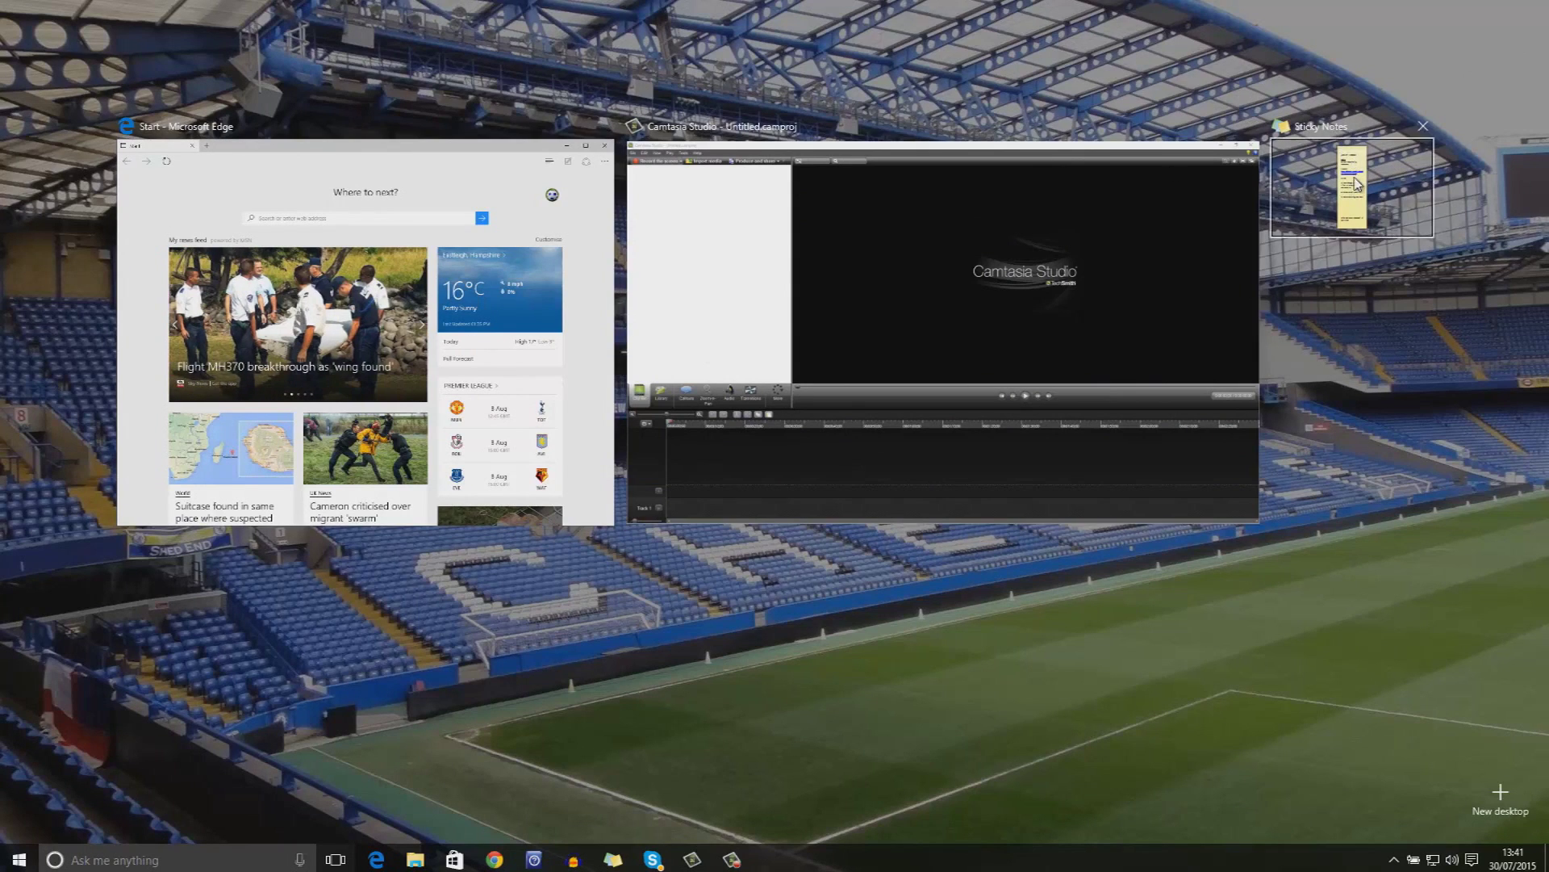
{"action": "mouse_move", "coordinate": [433, 280]}
{"action": "mouse_move", "coordinate": [1412, 191]}
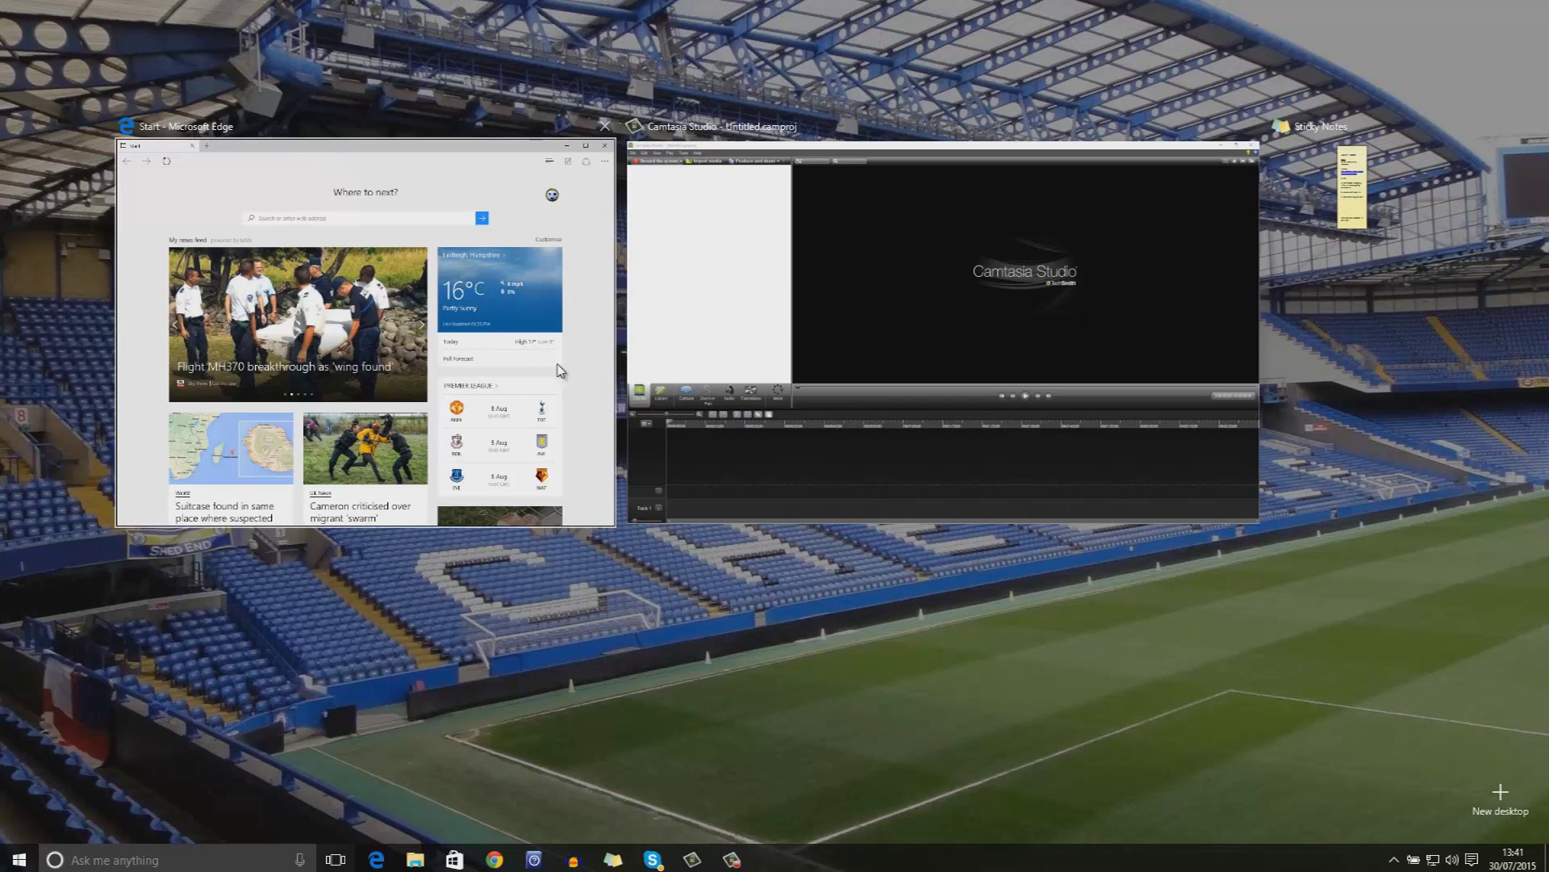
{"action": "mouse_move", "coordinate": [890, 357]}
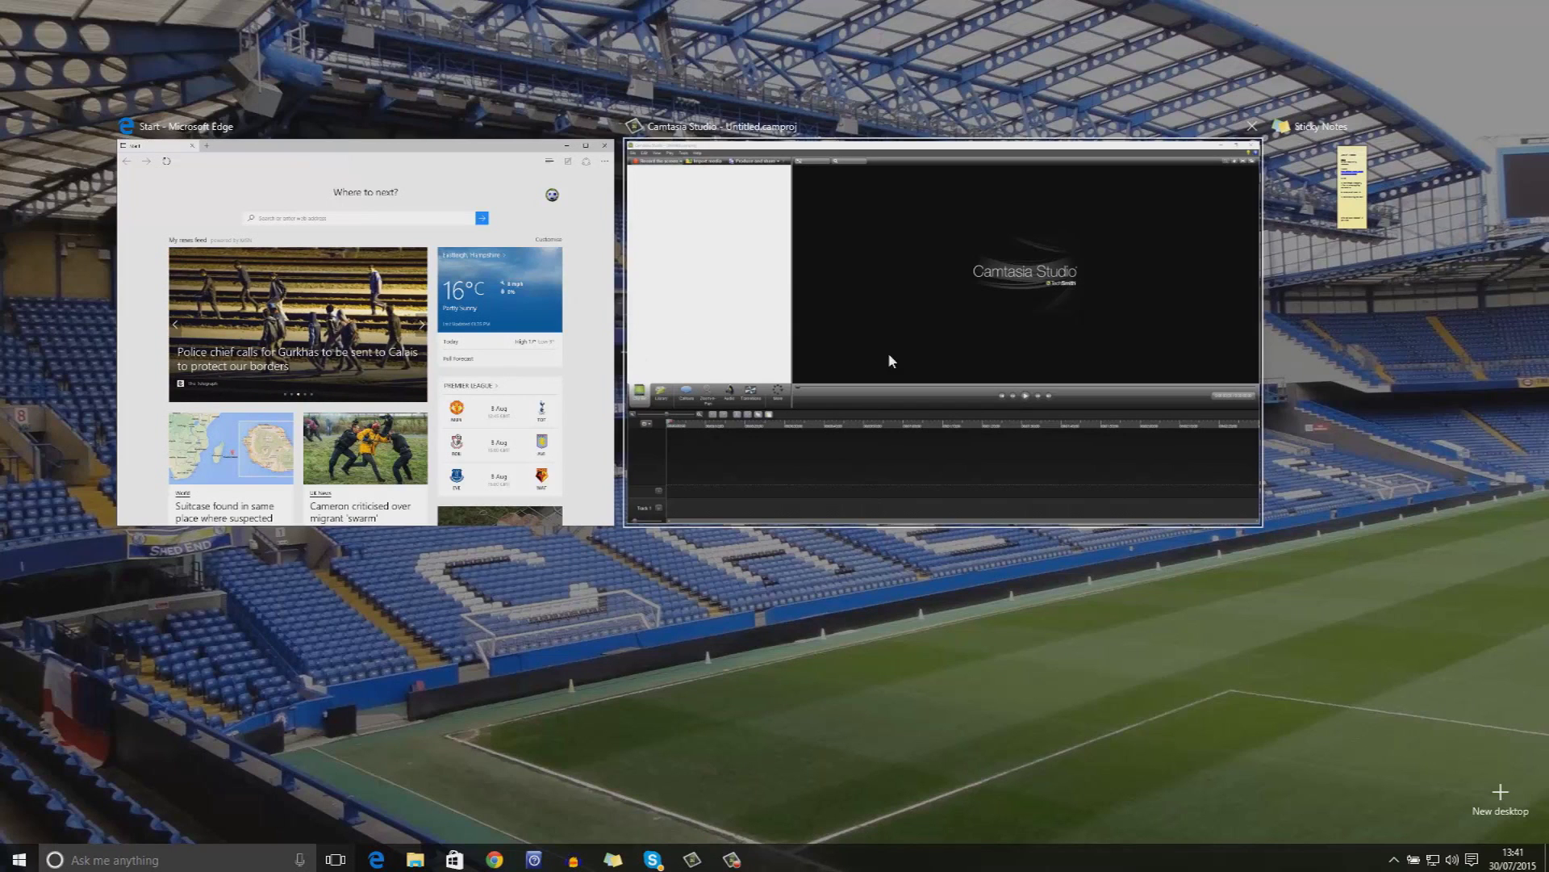
{"action": "left_click", "coordinate": [1294, 627]}
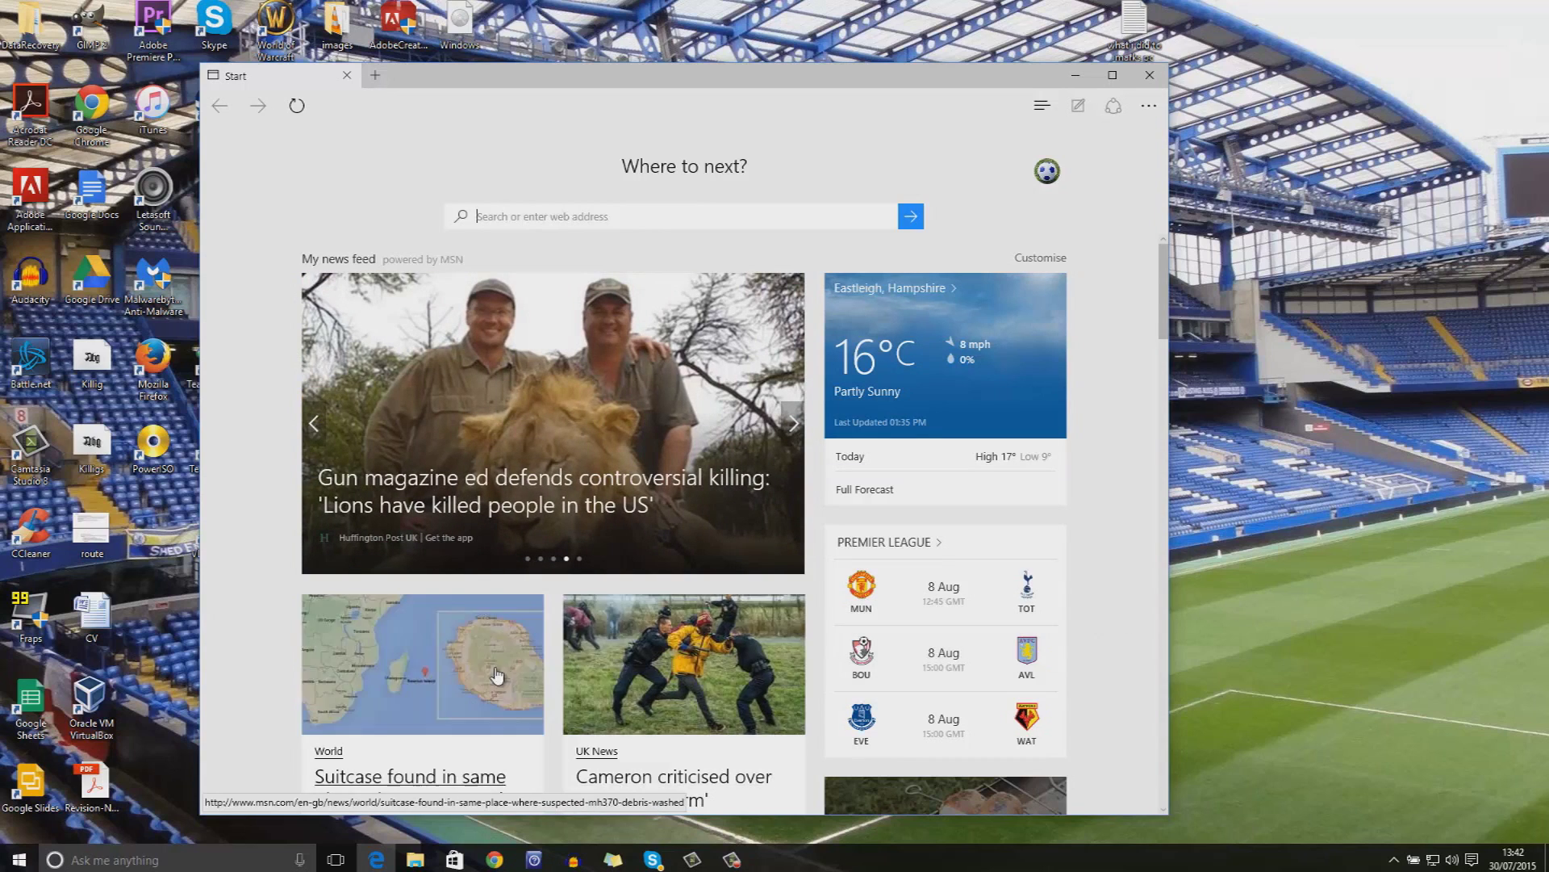
{"action": "left_click", "coordinate": [1077, 77]}
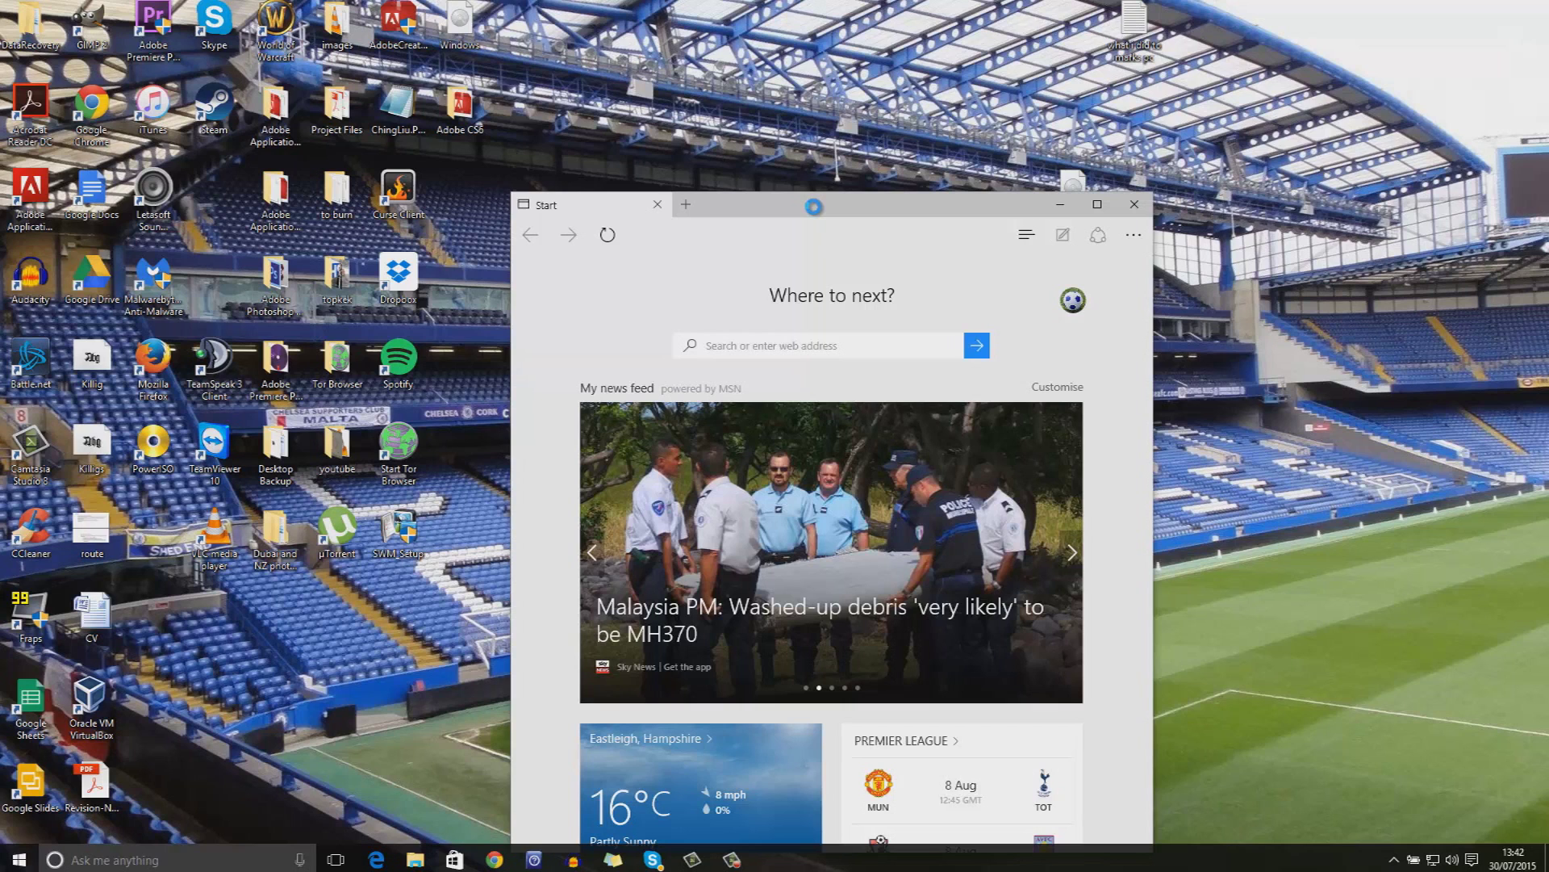
{"action": "left_click", "coordinate": [347, 862]}
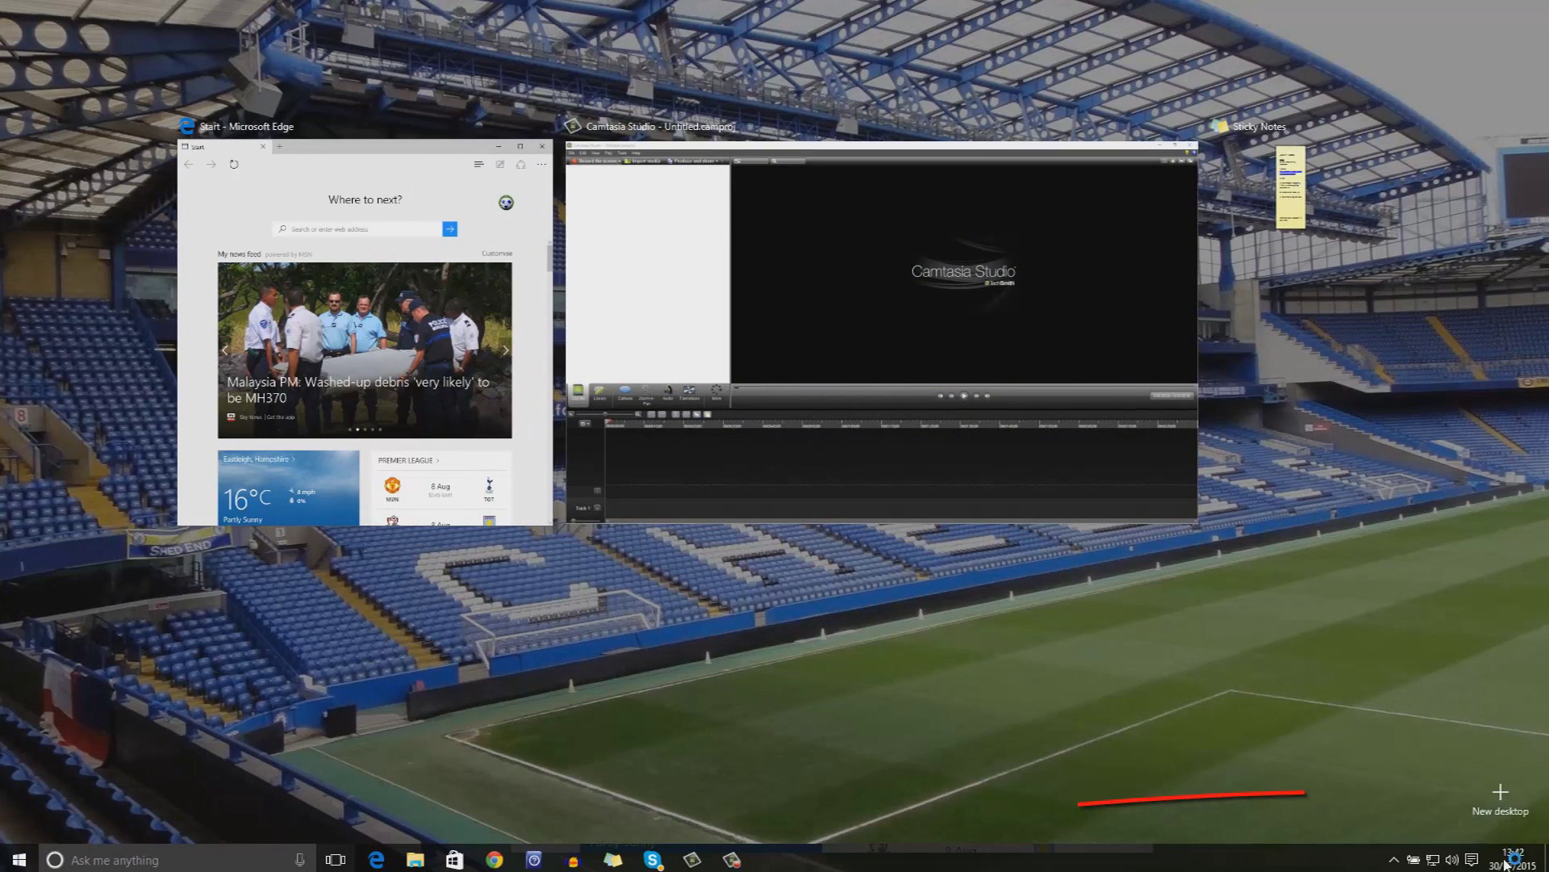
- Add Desktop 2, switch to it, and launch Photoshop CS6, ignoring the monitor profile warning
{"action": "left_click", "coordinate": [1501, 795]}
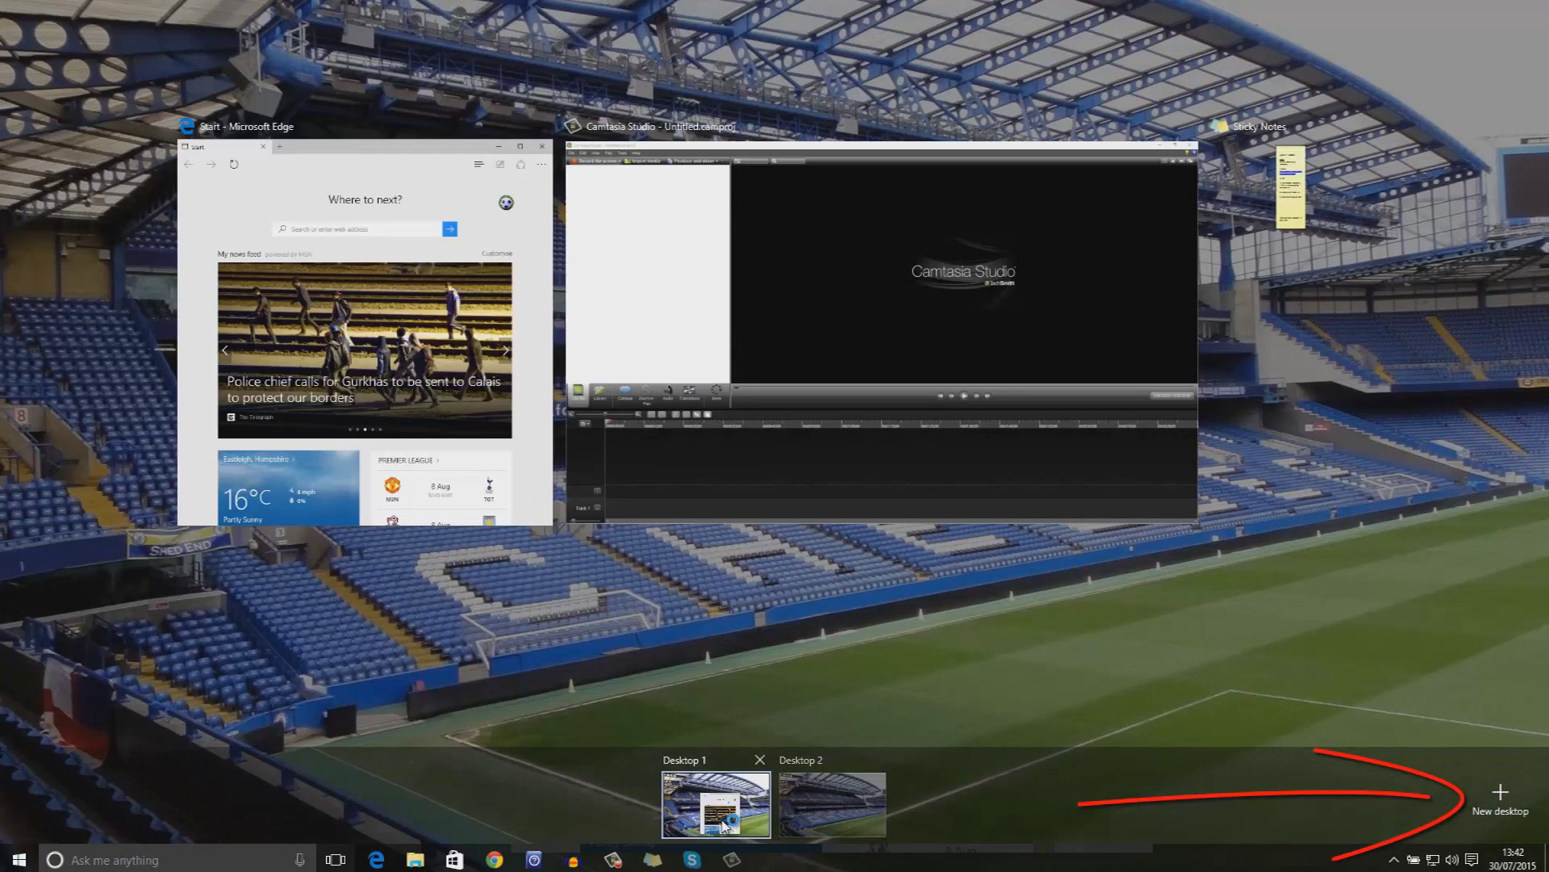
{"action": "mouse_move", "coordinate": [724, 815]}
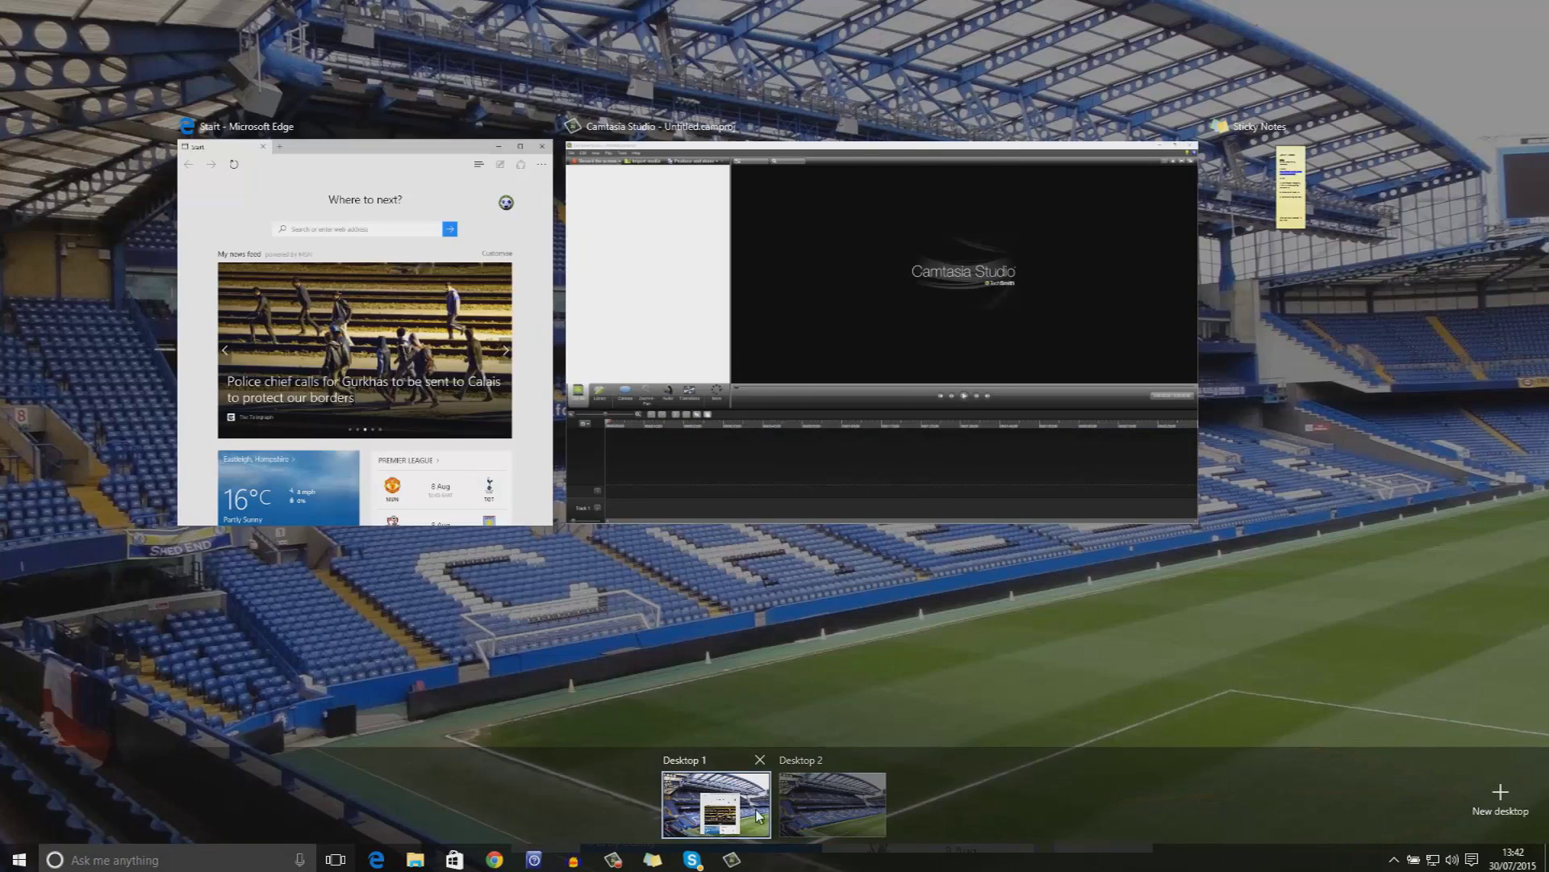
{"action": "left_click", "coordinate": [831, 805]}
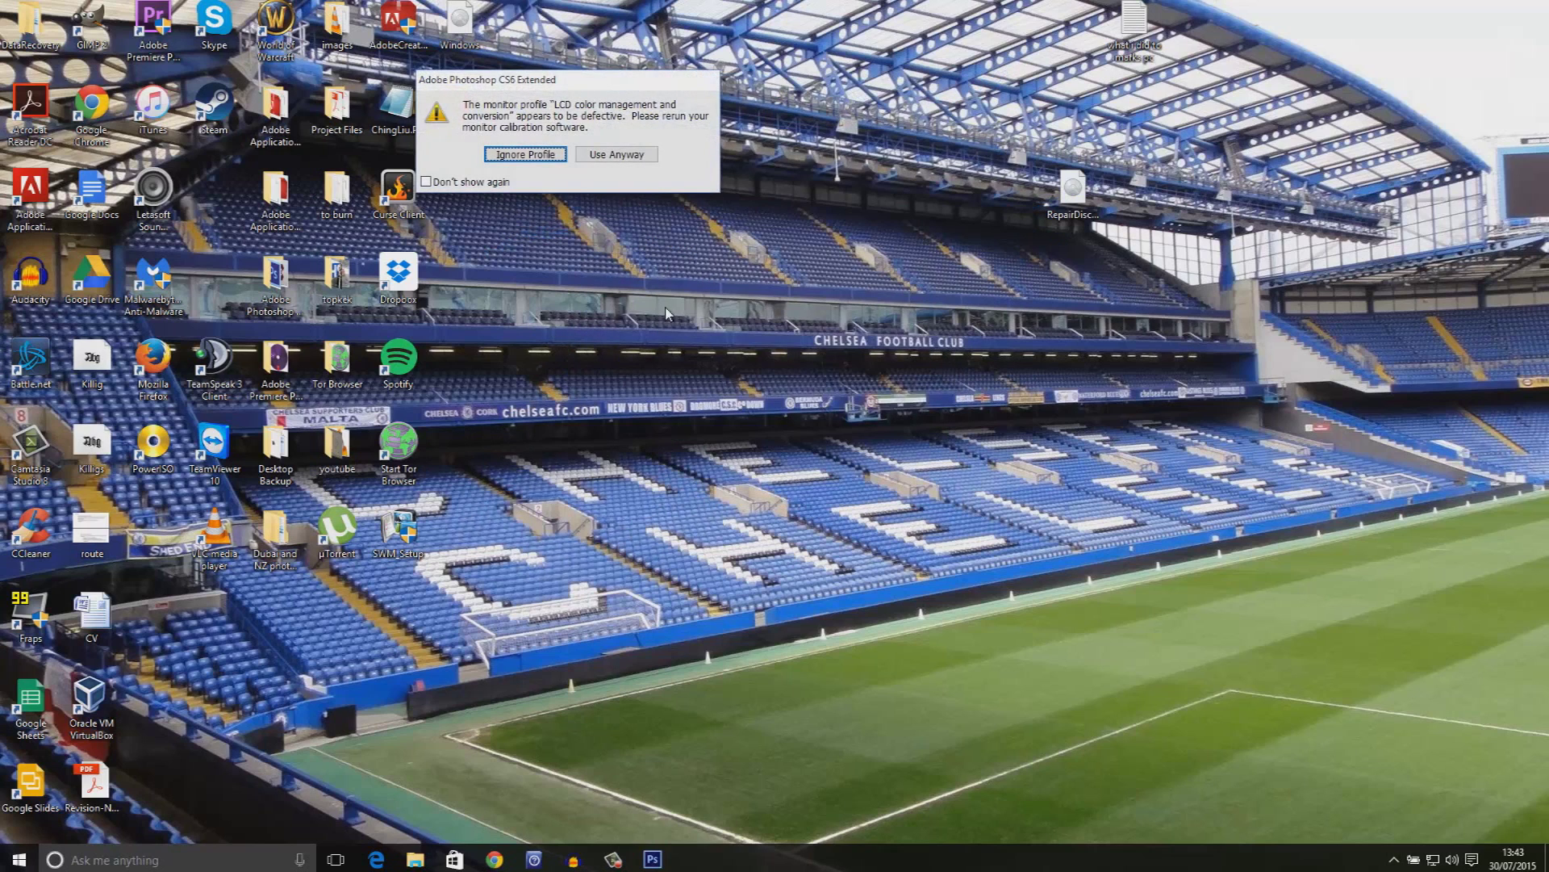
{"action": "left_click", "coordinate": [505, 156]}
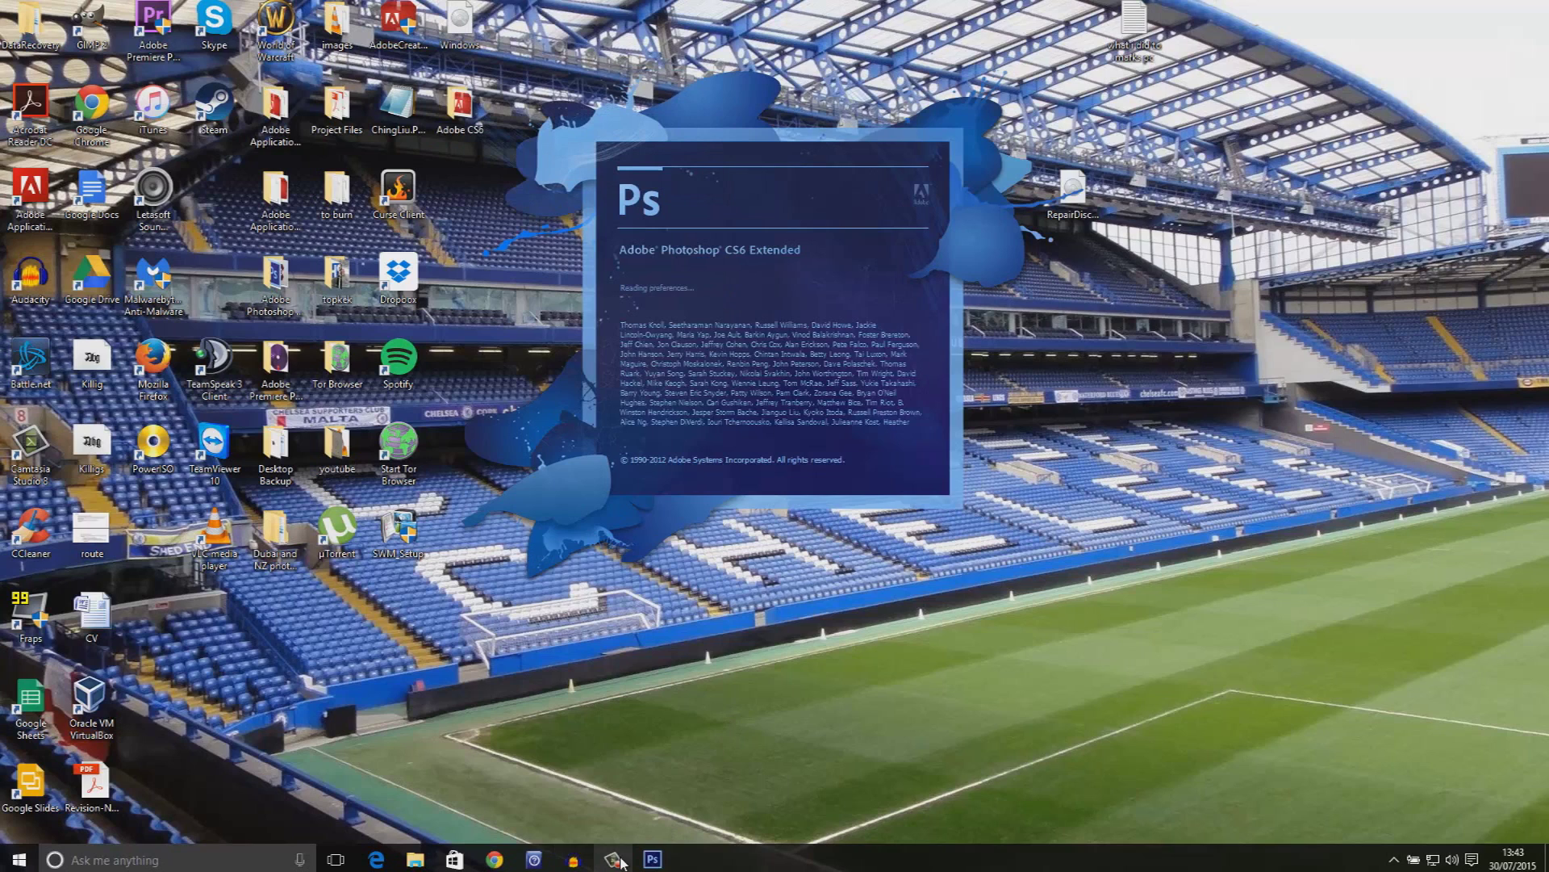
- Return through Task View and open Microsoft Edge showing BBC News
{"action": "mouse_move", "coordinate": [622, 861]}
{"action": "left_click", "coordinate": [349, 859]}
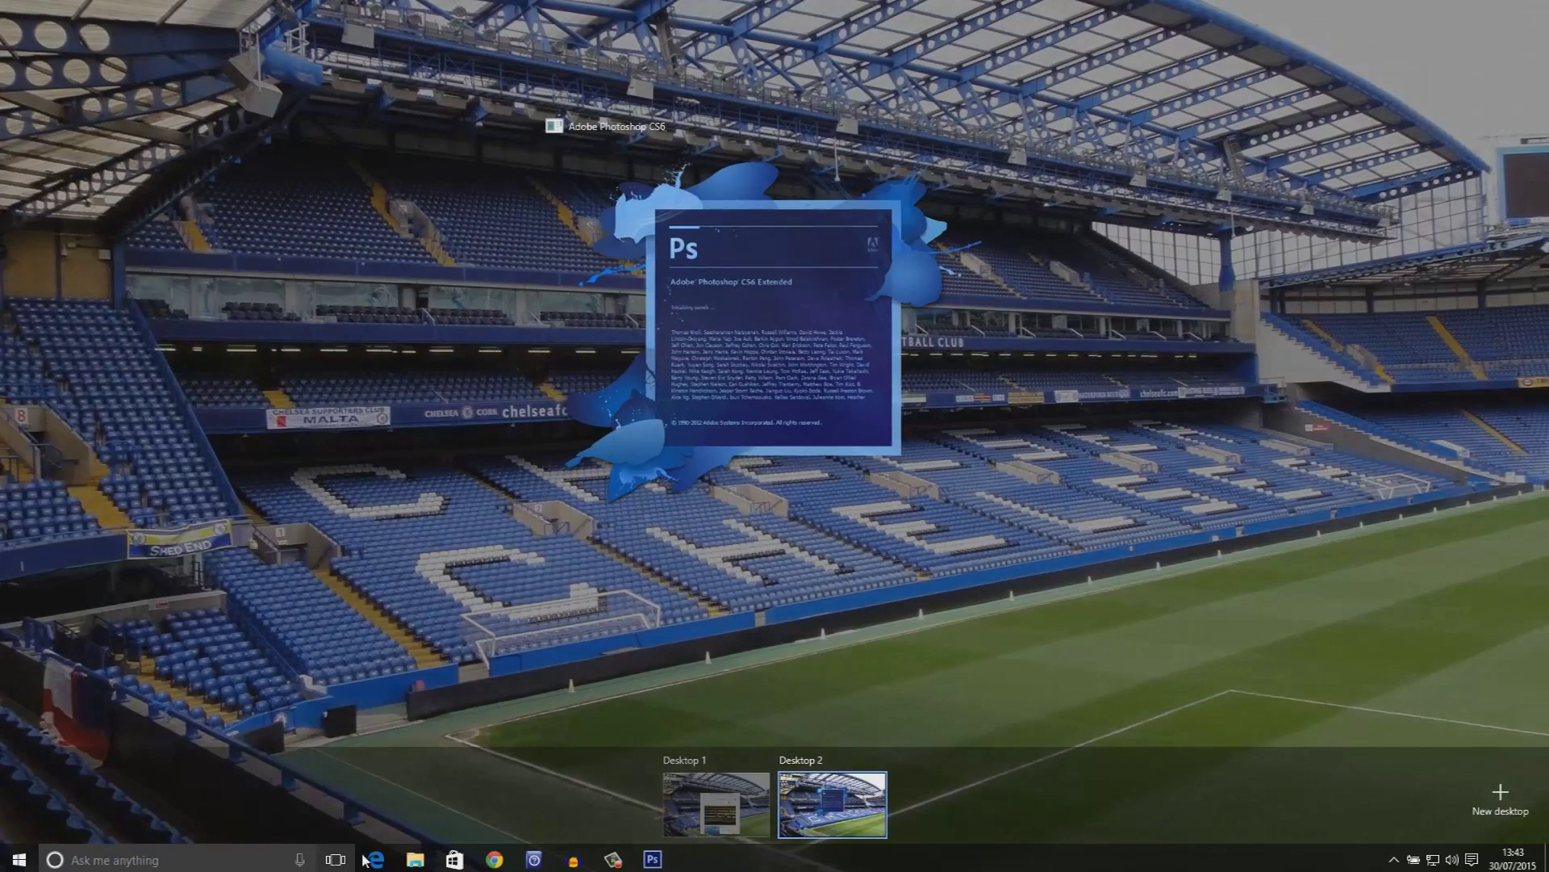
{"action": "left_click", "coordinate": [372, 860]}
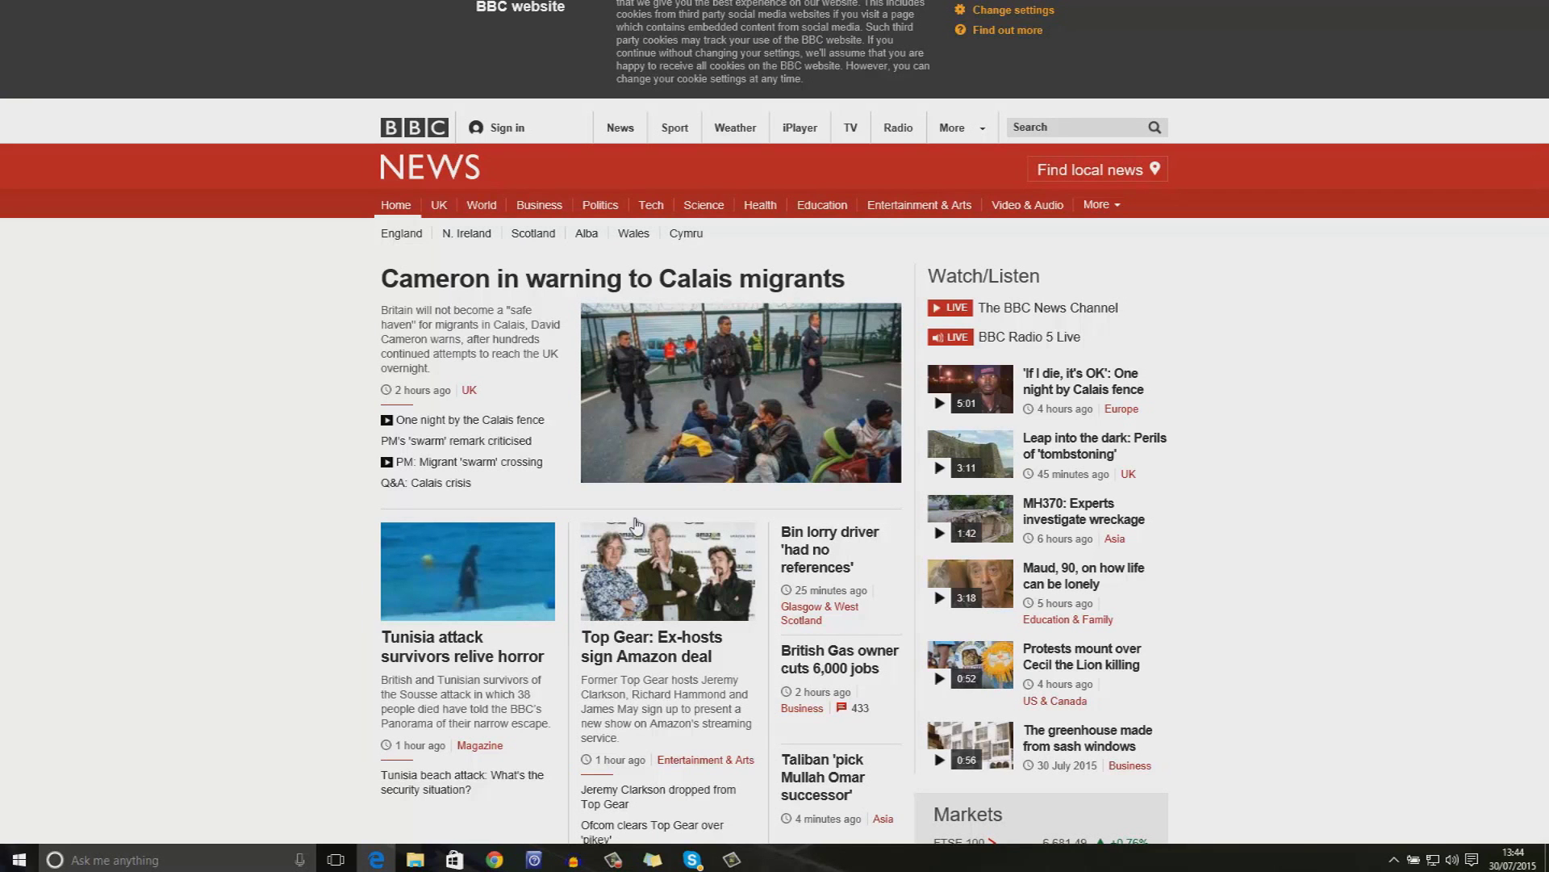
- Snap the BBC News window to the left half, then drag it back out to a smaller window
{"action": "left_click_drag", "start_coordinate": [787, 8], "coordinate": [3, 182]}
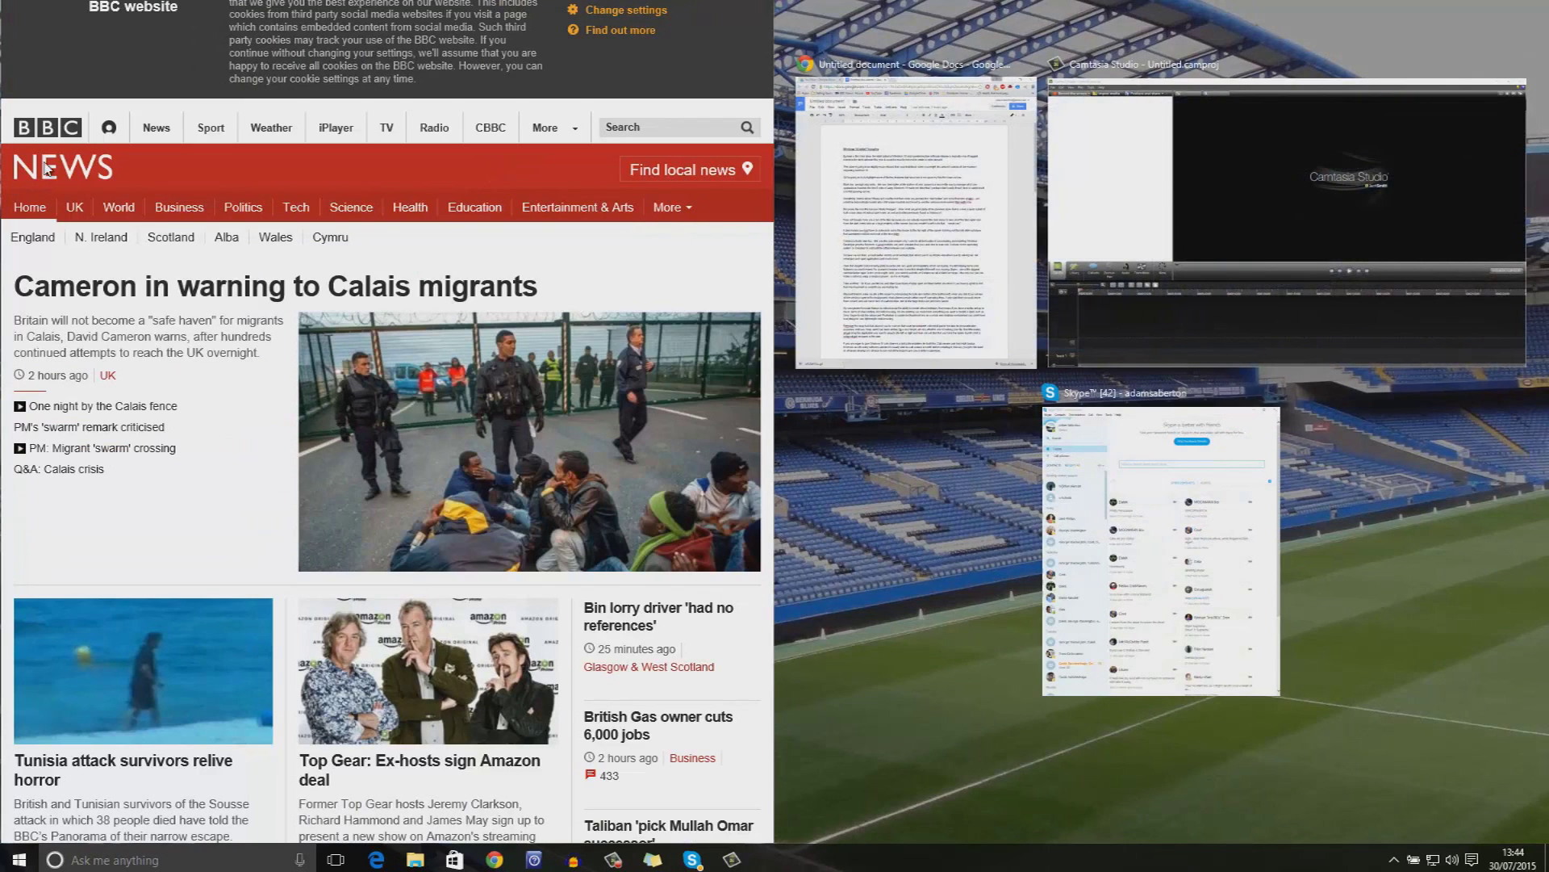
{"action": "left_click_drag", "start_coordinate": [242, 9], "coordinate": [262, 12]}
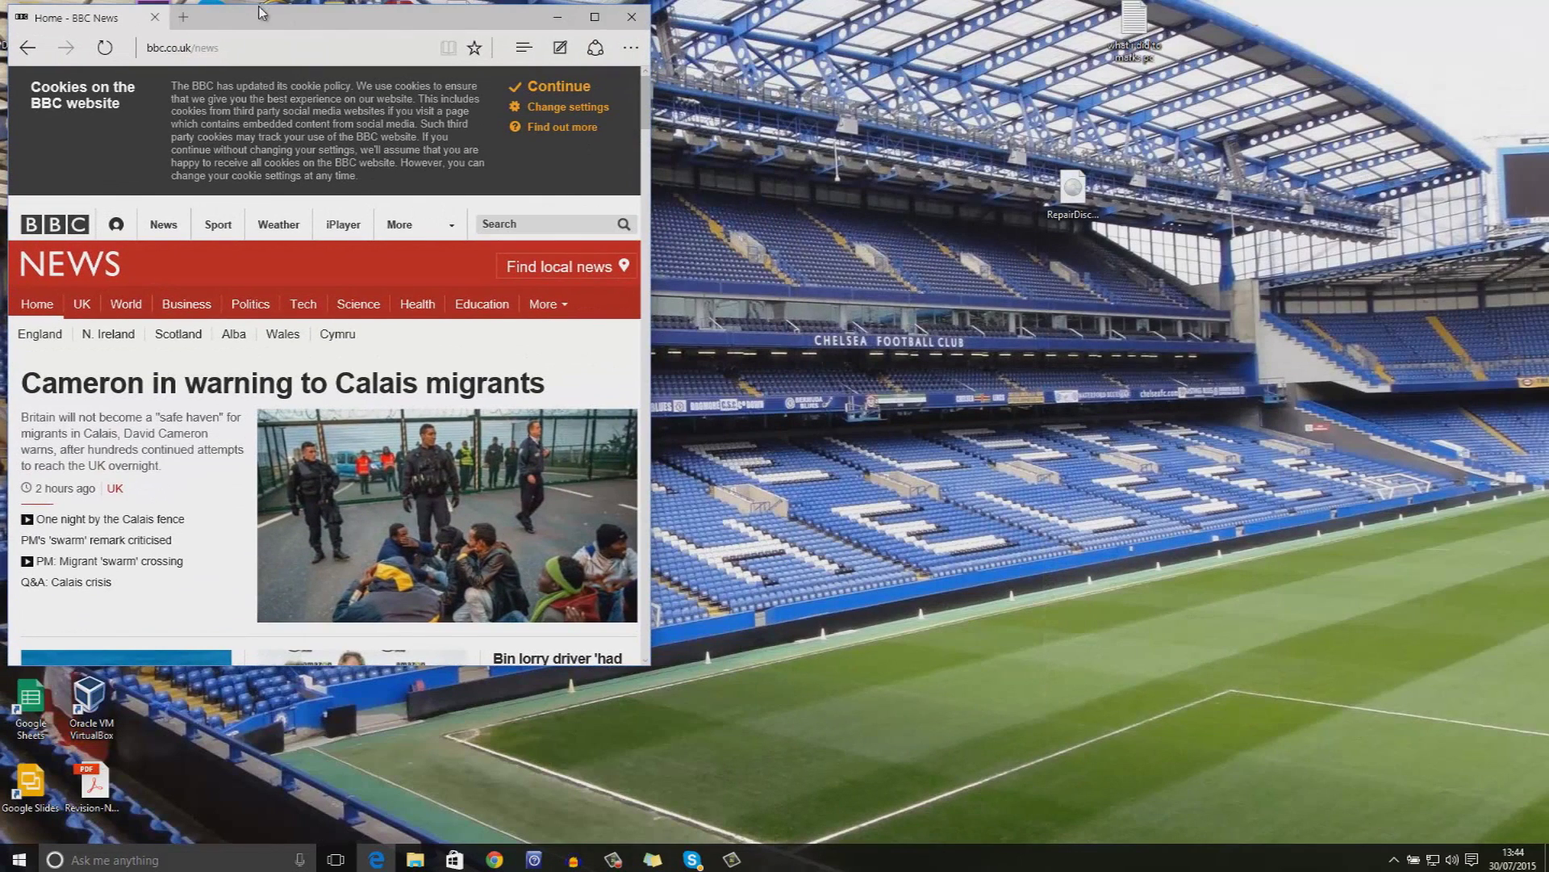